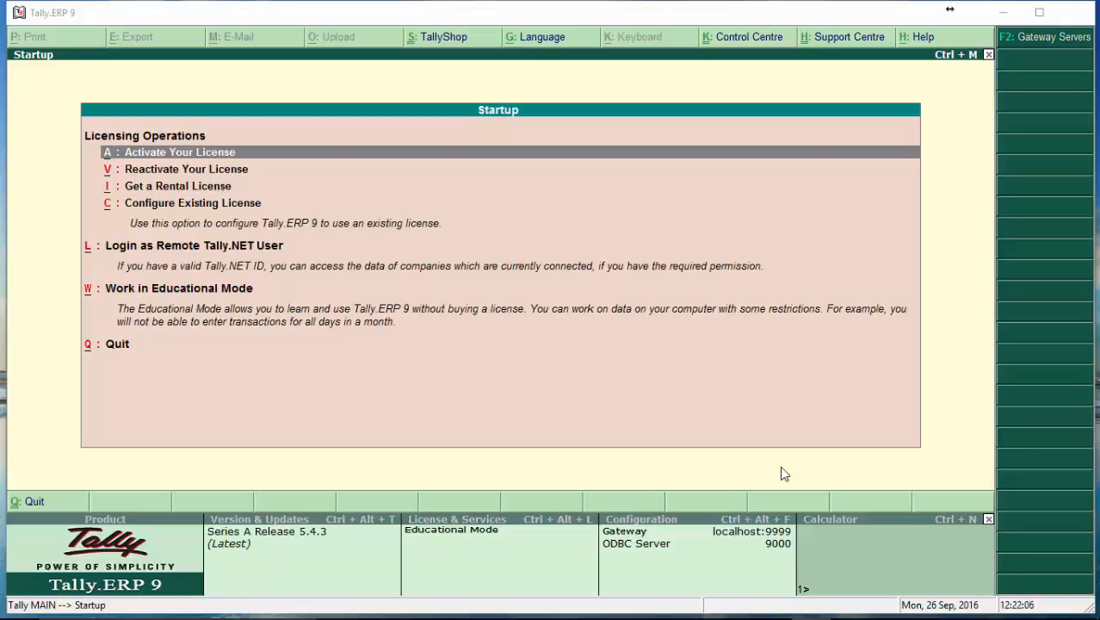
Start working in Educational Mode with the Gold Edition (Unlimited Multi-User) and maximize the window.
{"action": "left_click", "coordinate": [710, 419]}
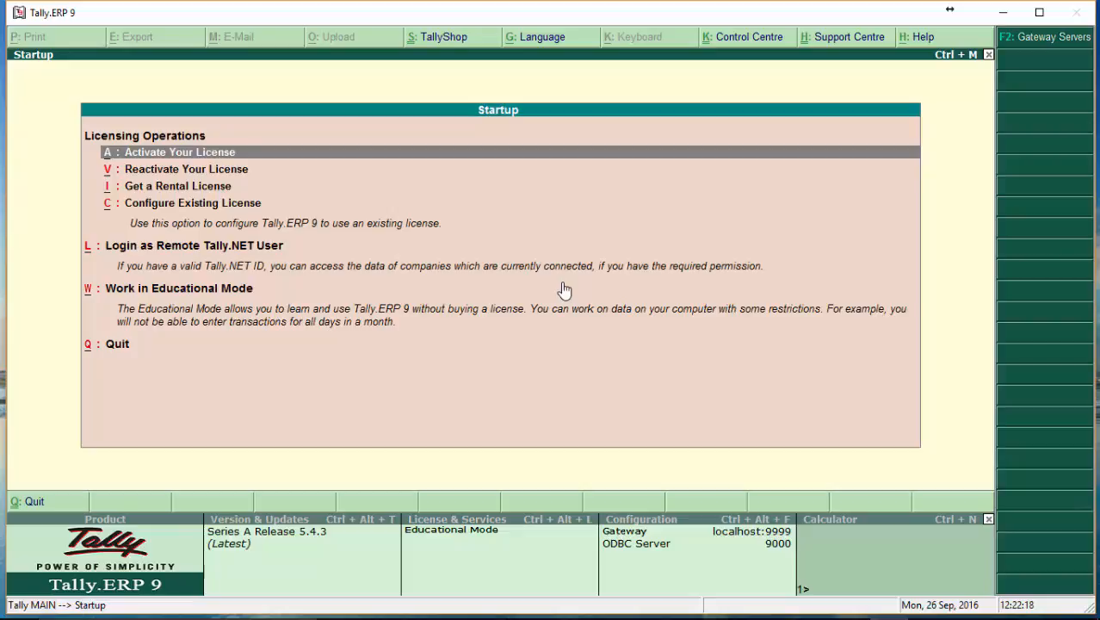
{"action": "key", "text": "Down"}
{"action": "key", "text": "Down"}
{"action": "key", "text": "Down"}
{"action": "key", "text": "Down"}
{"action": "key", "text": "Down"}
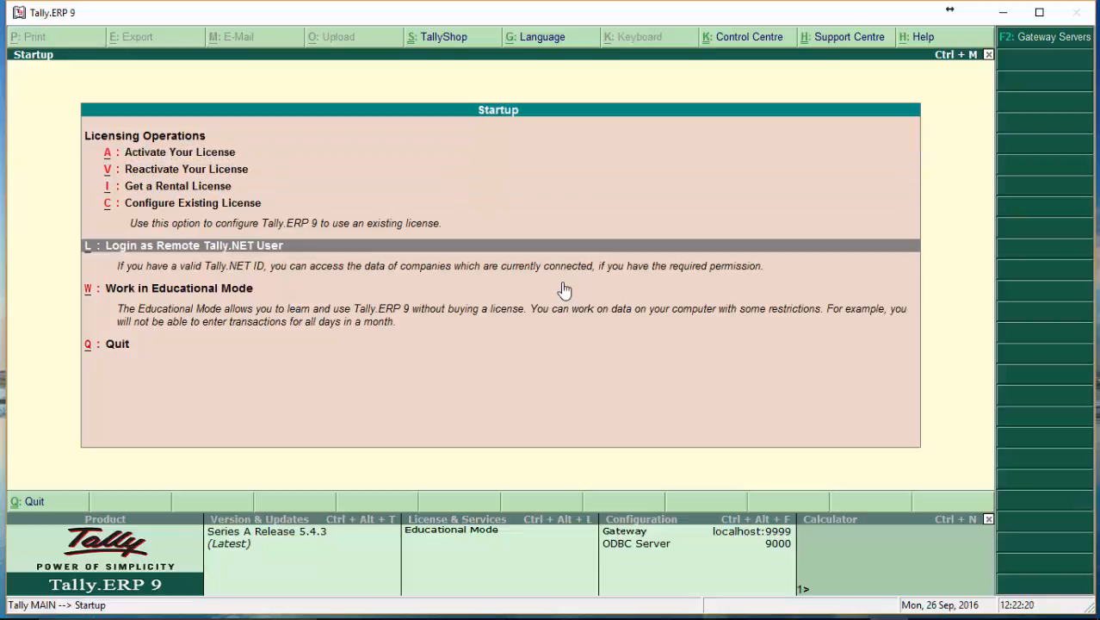
{"action": "key", "text": "Return"}
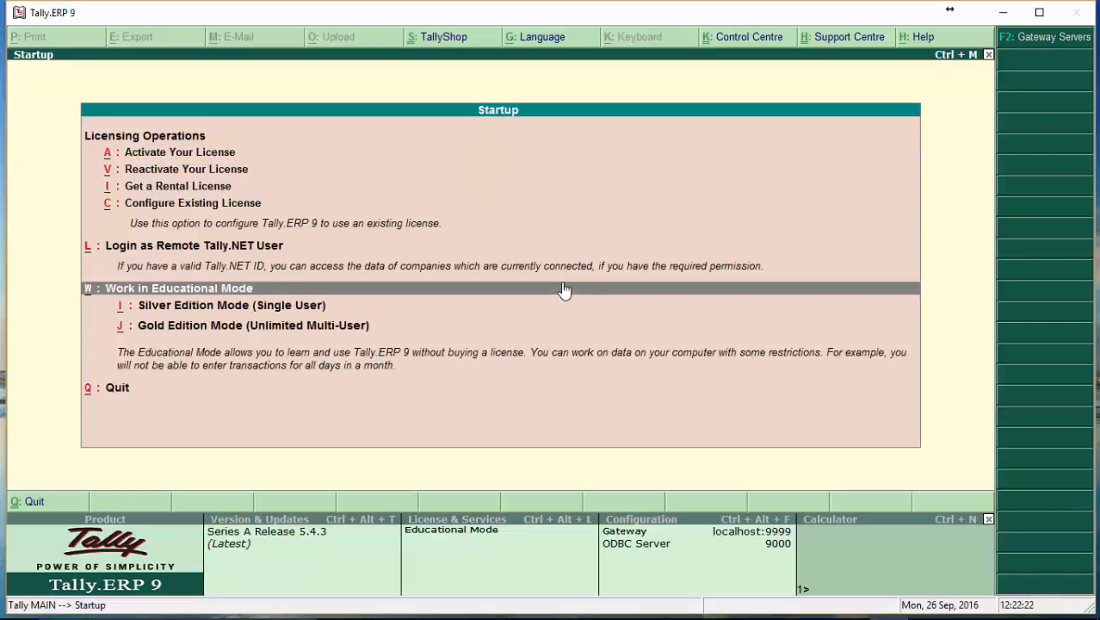
{"action": "key", "text": "Down"}
{"action": "key", "text": "Down"}
{"action": "key", "text": "Up"}
{"action": "key", "text": "Up"}
{"action": "key", "text": "Down"}
{"action": "key", "text": "Down"}
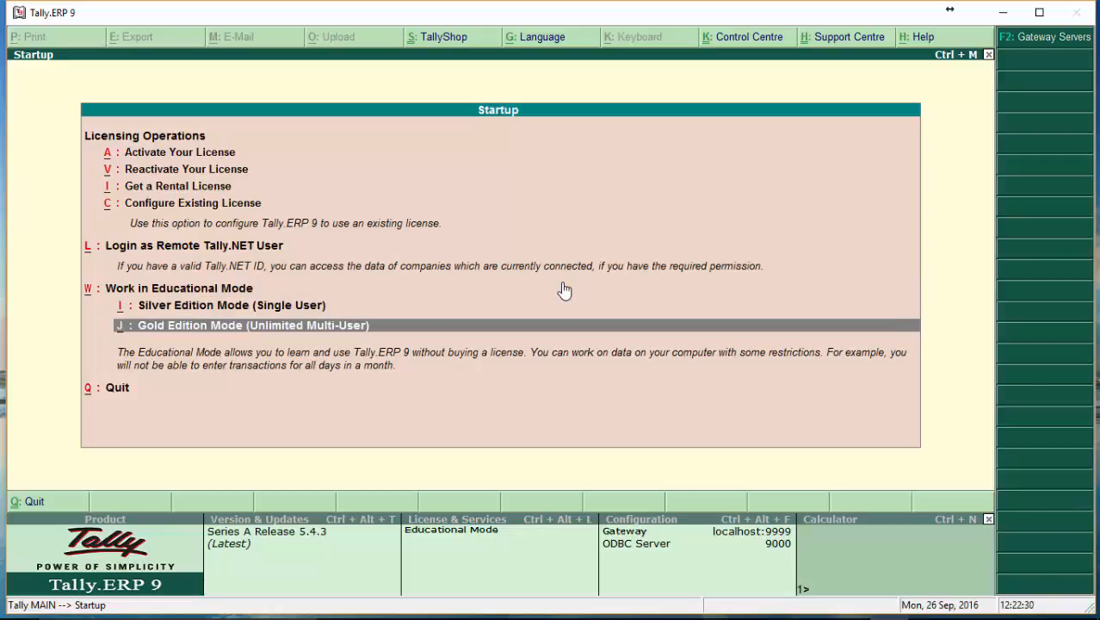
{"action": "key", "text": "Up"}
{"action": "key", "text": "Down"}
{"action": "key", "text": "Return"}
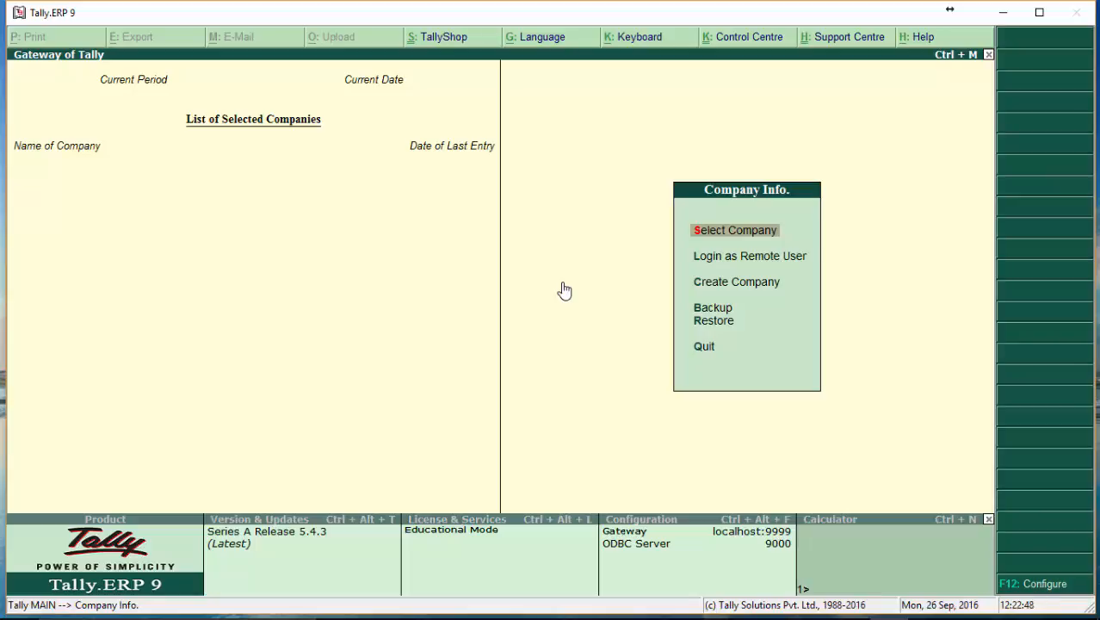
{"action": "left_click", "coordinate": [1040, 12]}
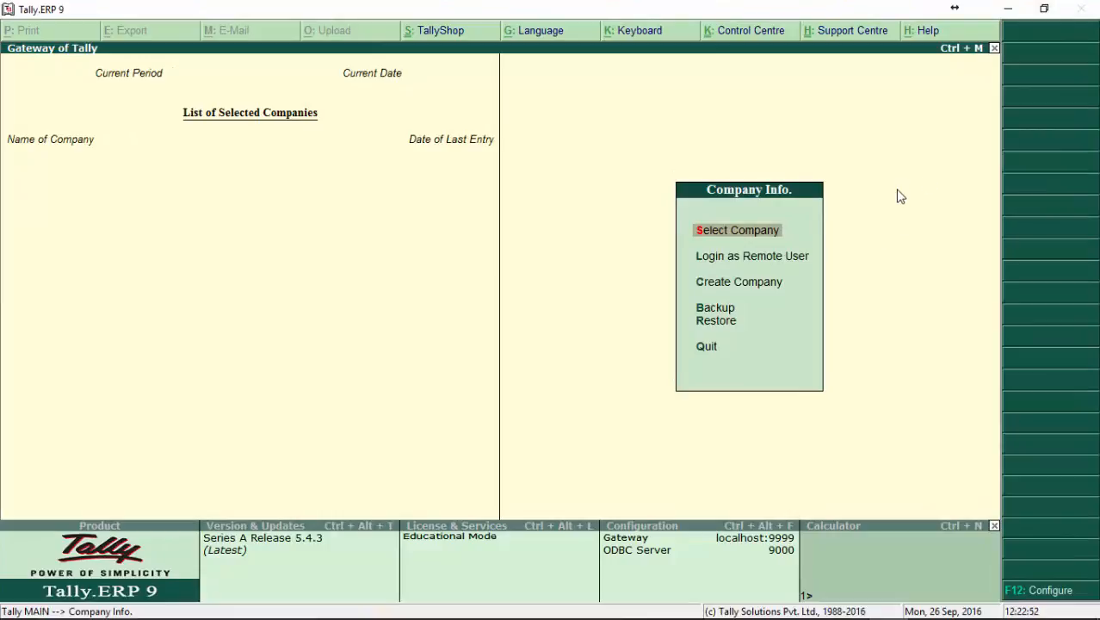
{"action": "key", "text": "Down"}
{"action": "key", "text": "Down"}
{"action": "key", "text": "Down"}
{"action": "key", "text": "Down"}
{"action": "key", "text": "Down"}
{"action": "key", "text": "Up"}
{"action": "key", "text": "Up"}
{"action": "key", "text": "Up"}
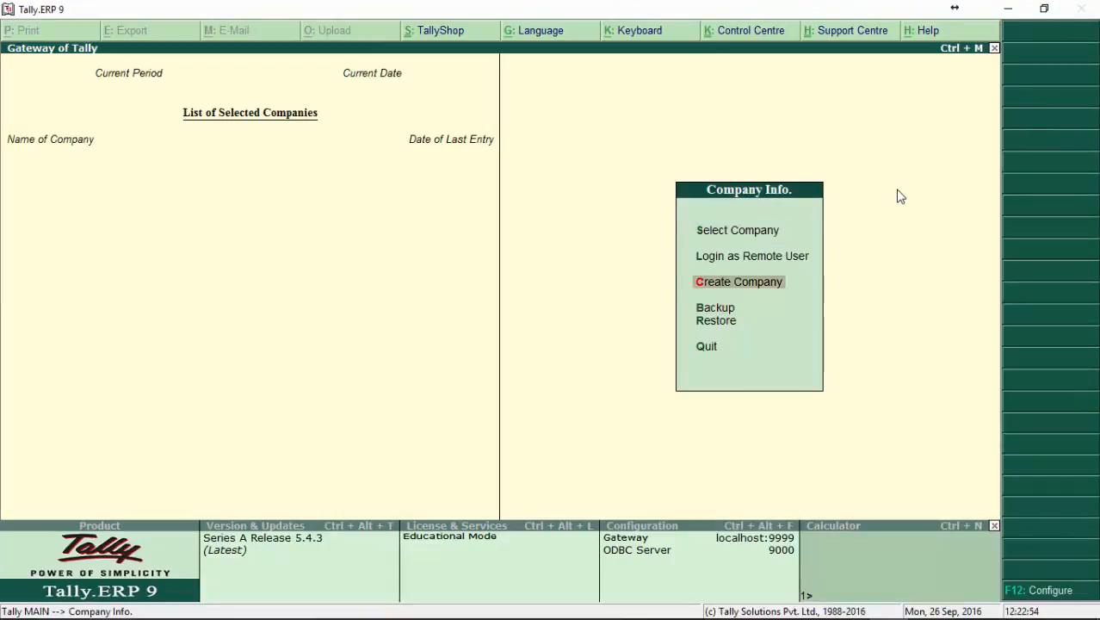
{"action": "key", "text": "Up"}
{"action": "key", "text": "Up"}
{"action": "key", "text": "Down"}
{"action": "key", "text": "Down"}
{"action": "key", "text": "Down"}
{"action": "key", "text": "Down"}
{"action": "key", "text": "Down"}
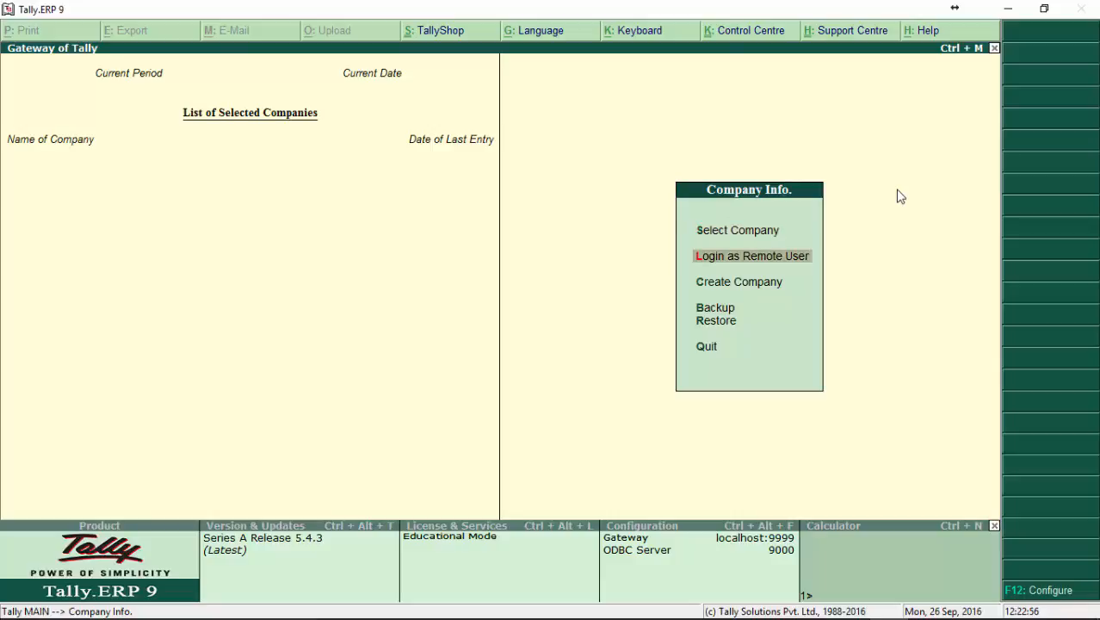
{"action": "key", "text": "Up"}
{"action": "key", "text": "Up"}
{"action": "key", "text": "Up"}
{"action": "key", "text": "Up"}
{"action": "key", "text": "Up"}
{"action": "key", "text": "Up"}
{"action": "key", "text": "Up"}
{"action": "key", "text": "Up"}
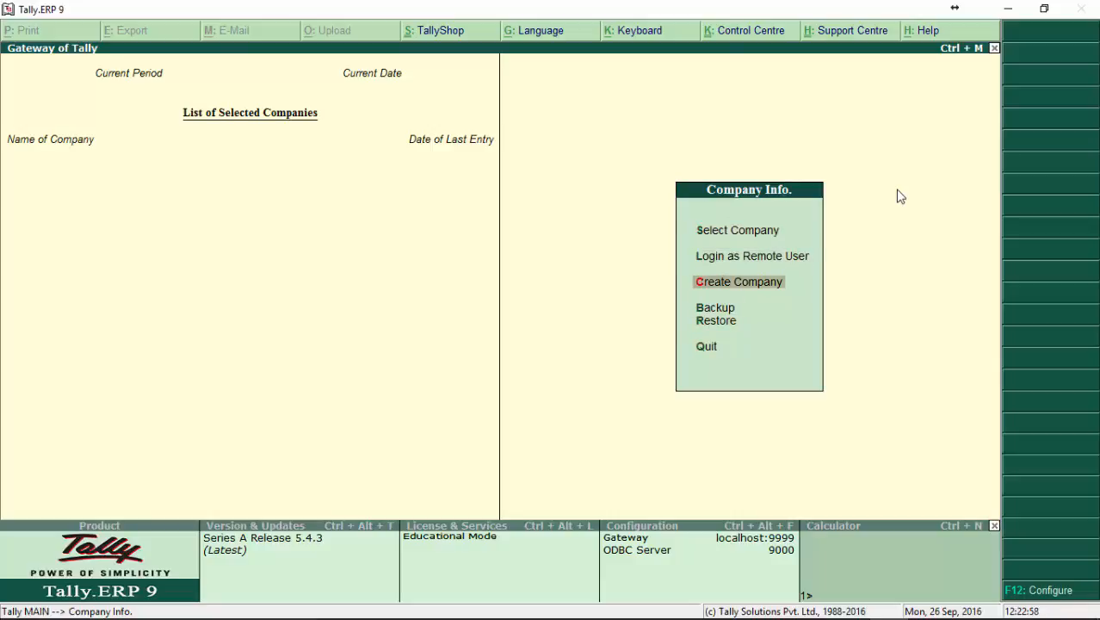
{"action": "key", "text": "Up"}
{"action": "key", "text": "Up"}
{"action": "key", "text": "Up"}
{"action": "key", "text": "Up"}
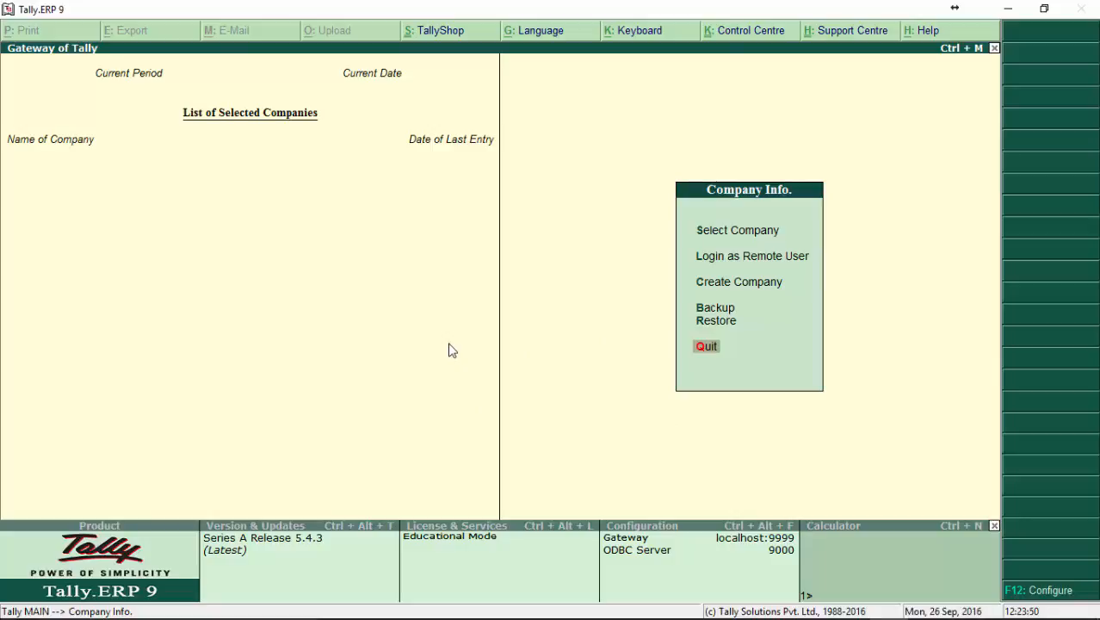
{"action": "key", "text": "Up"}
{"action": "key", "text": "Up"}
{"action": "key", "text": "Up"}
{"action": "key", "text": "Up"}
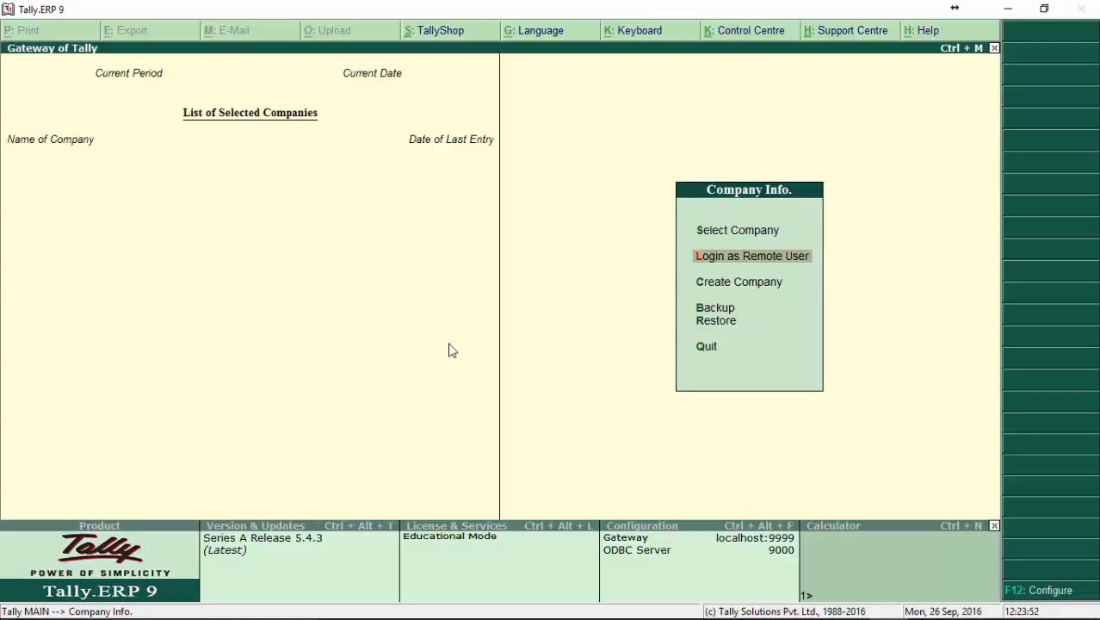
View the blank company creation form, and return to the Company Info. menu without entering anything.
{"action": "key", "text": "Down"}
{"action": "key", "text": "Down"}
{"action": "key", "text": "Up"}
{"action": "key", "text": "Down"}
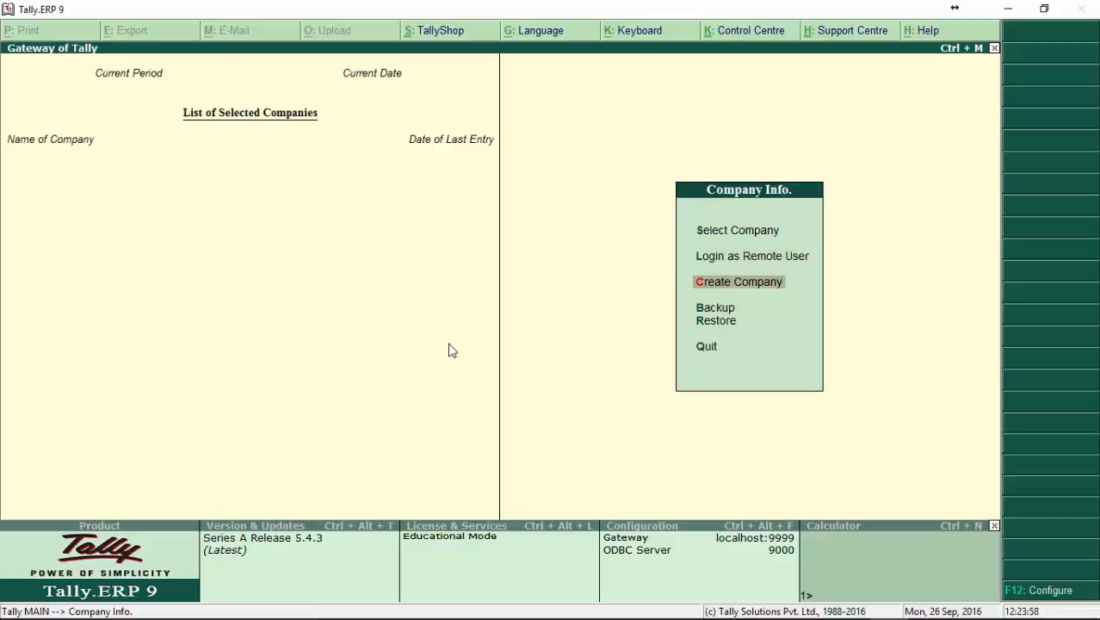
{"action": "key", "text": "Return"}
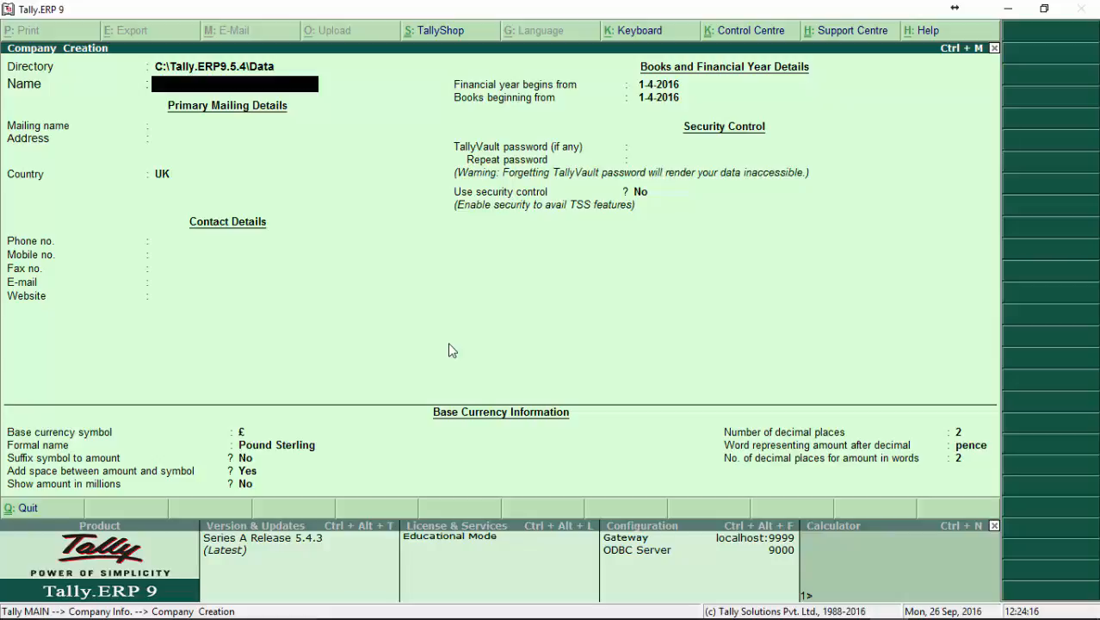
{"action": "left_click", "coordinate": [28, 508]}
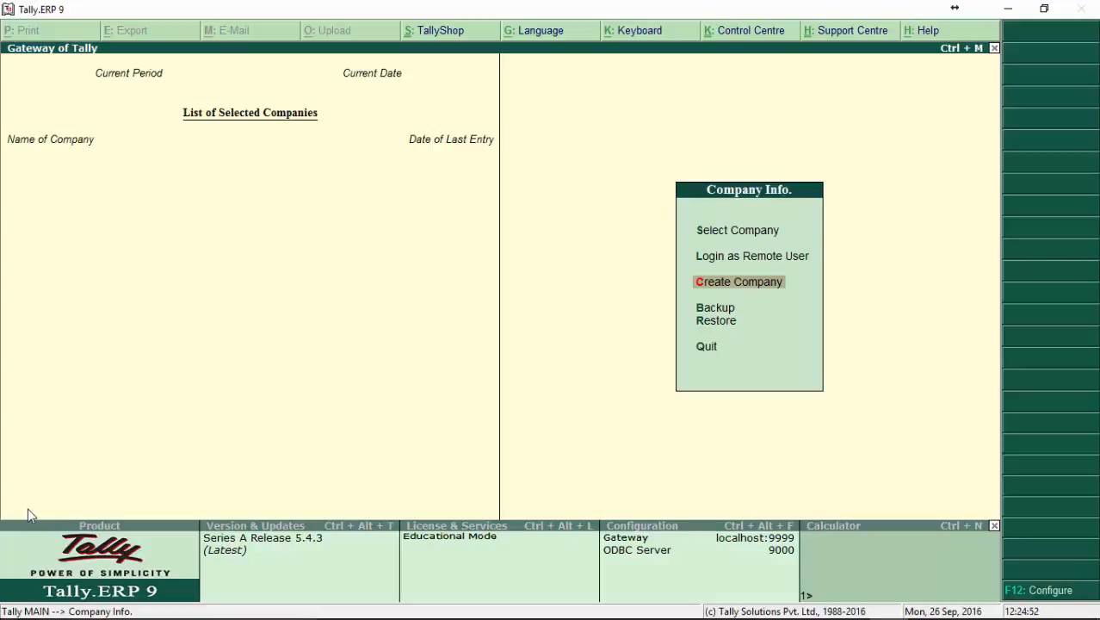
Check the list of companies available for selection, and return to the Company Info. menu.
{"action": "key", "text": "Up"}
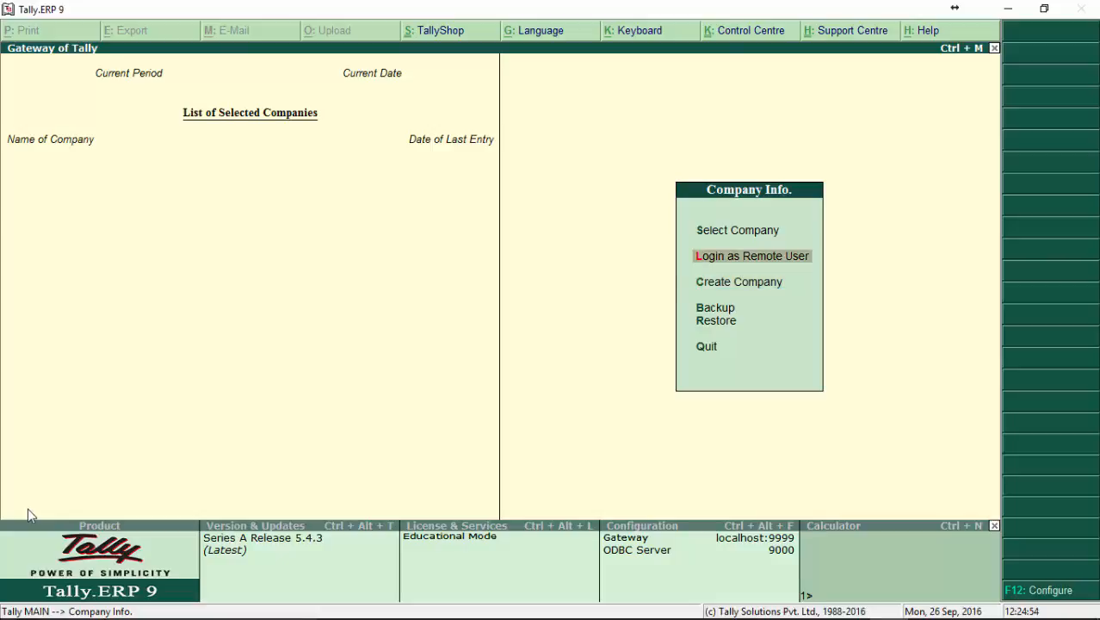
{"action": "key", "text": "Down"}
{"action": "key", "text": "Up"}
{"action": "key", "text": "Up"}
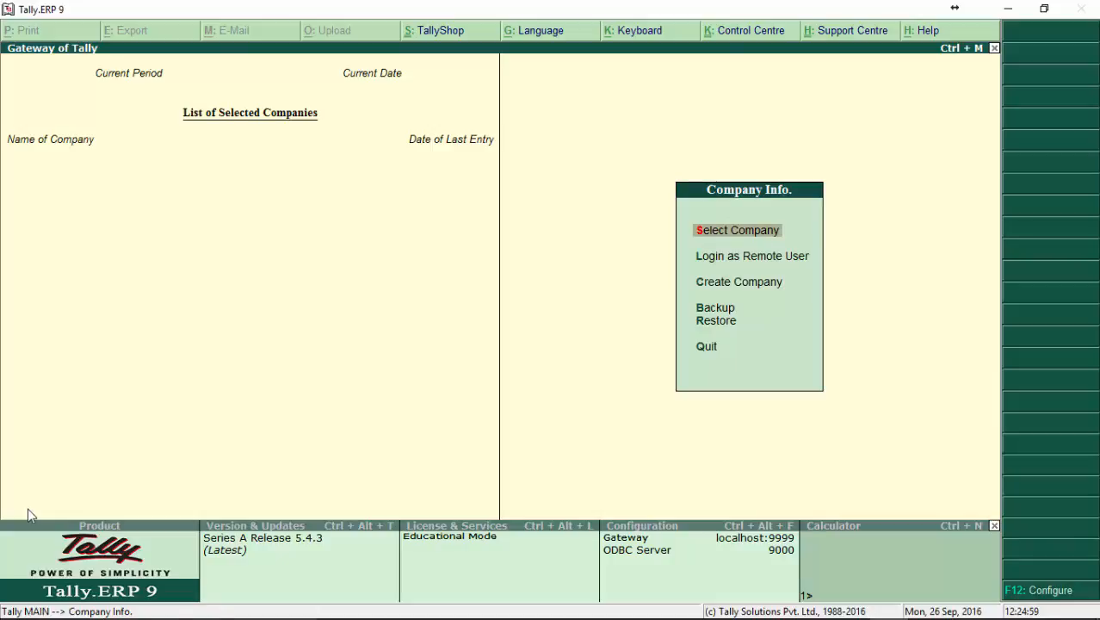
{"action": "key", "text": "Return"}
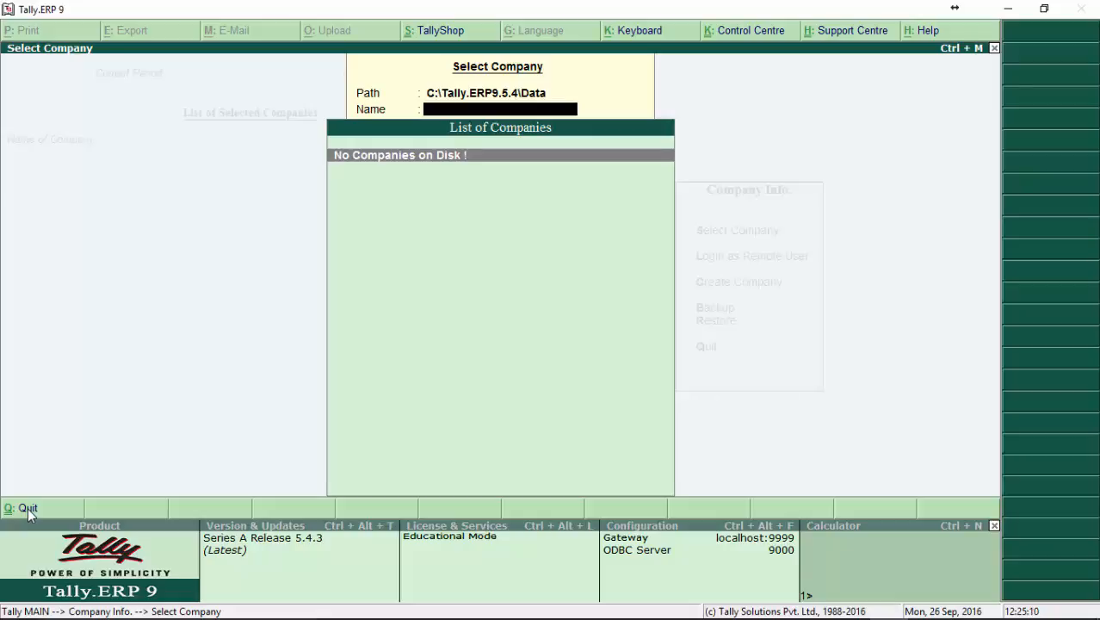
{"action": "left_click", "coordinate": [28, 508]}
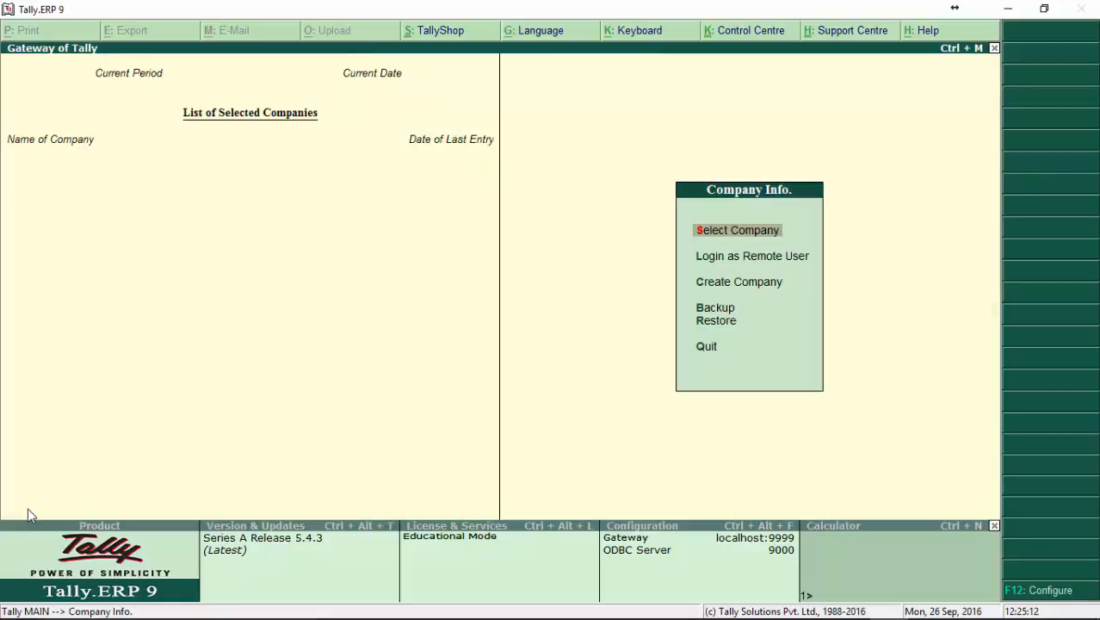
Start creating a new company and name it Demo Company.
{"action": "key", "text": "Down"}
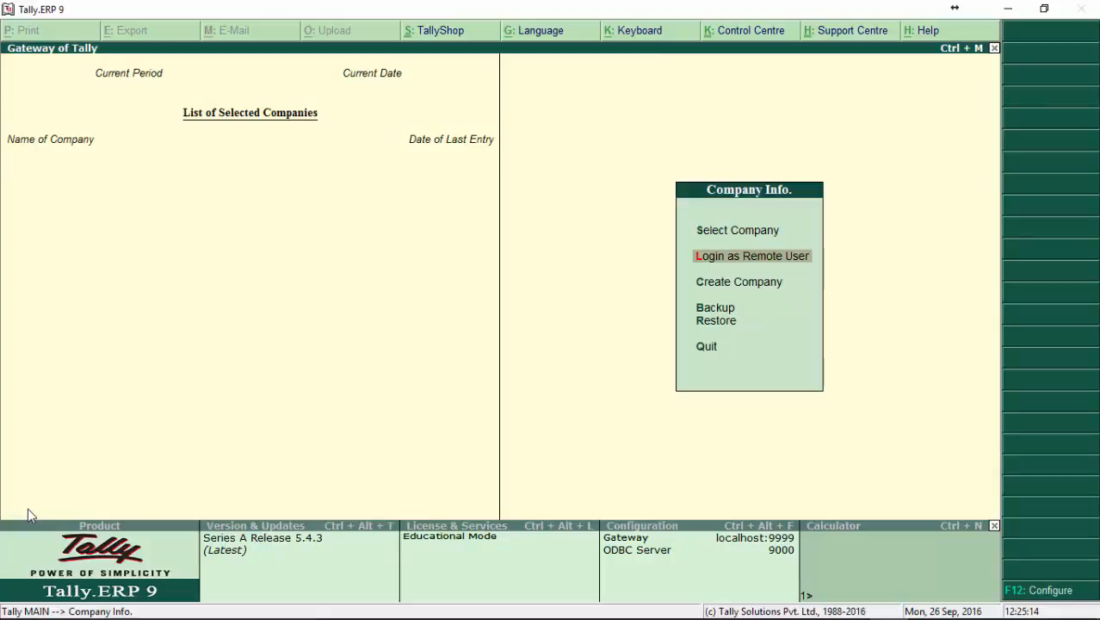
{"action": "key", "text": "Down"}
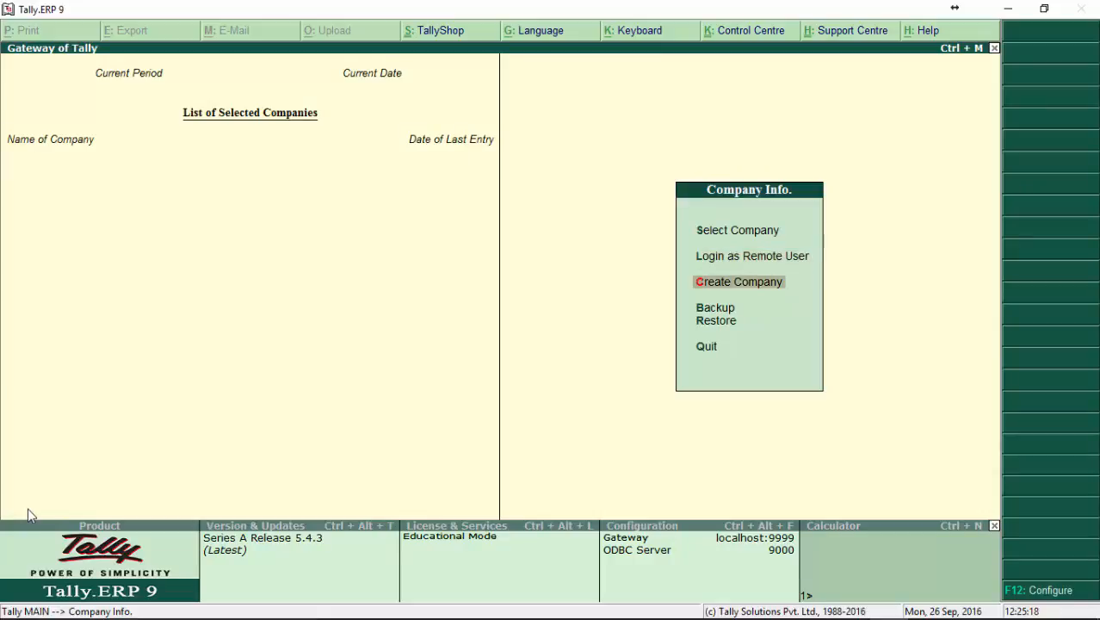
{"action": "key", "text": "Return"}
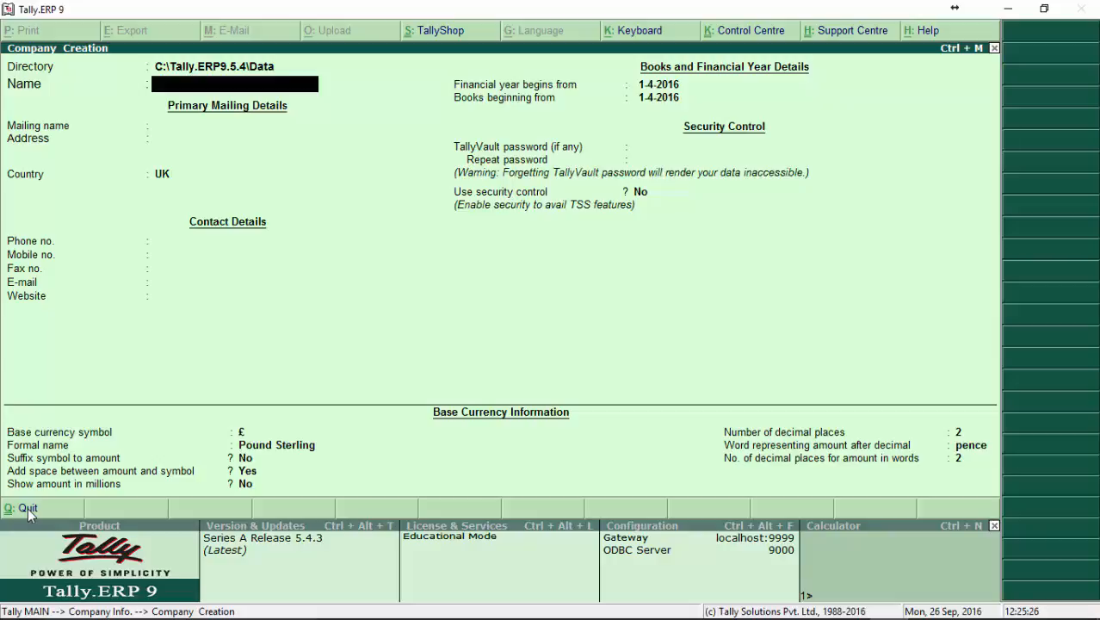
{"action": "type", "text": "Demo Company"}
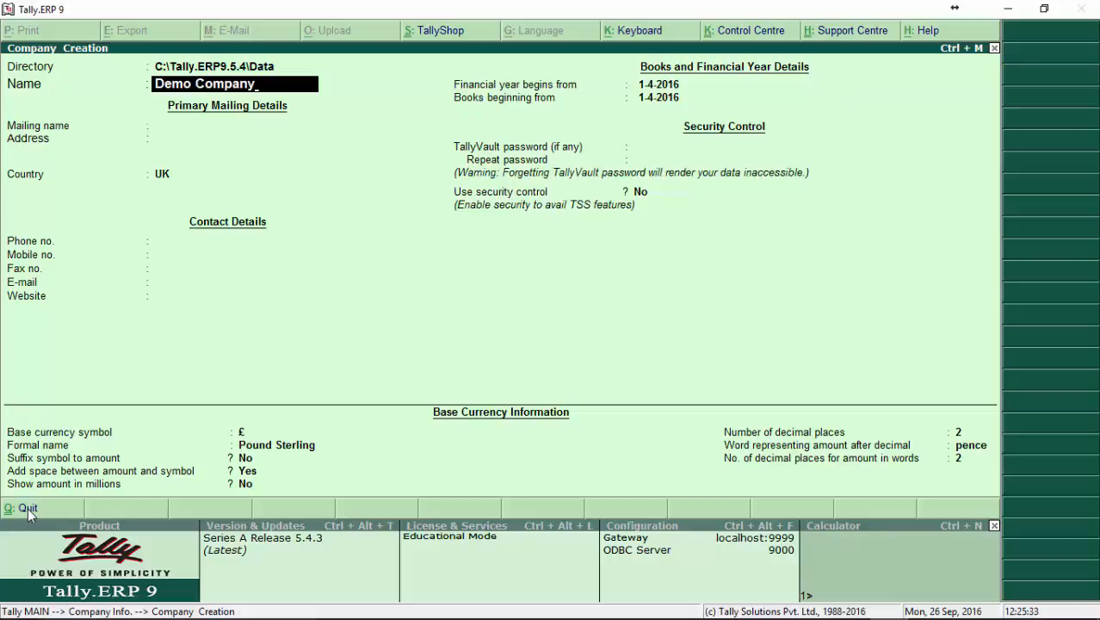
{"action": "key", "text": "Return"}
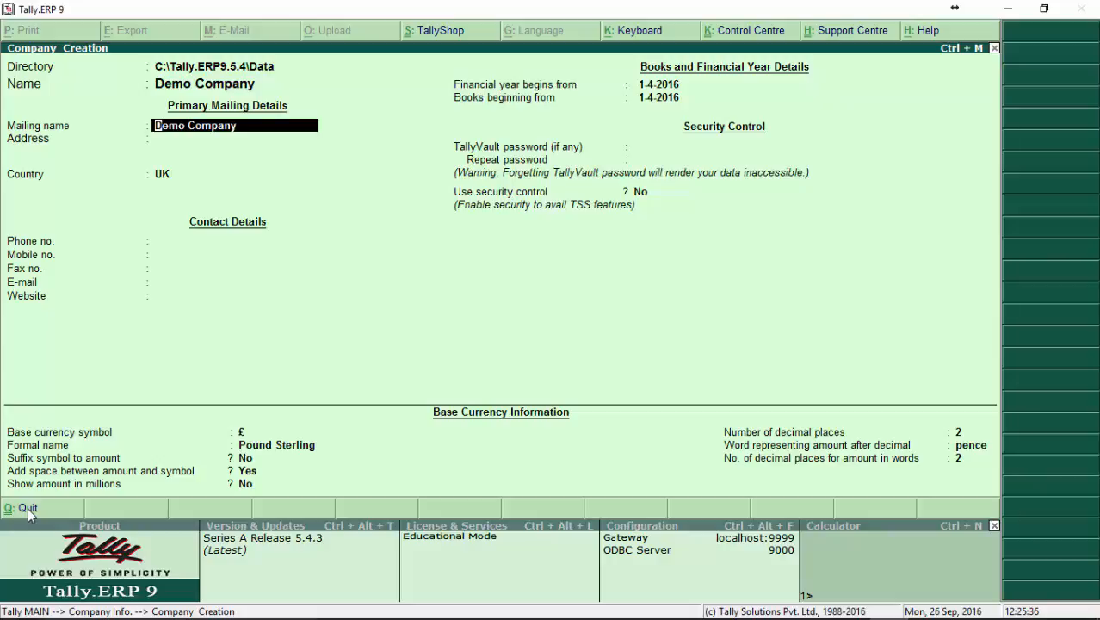
Accept the proposed mailing name and set the country to Ghana, leaving the address and contact details blank.
{"action": "key", "text": "Return"}
{"action": "key", "text": "Return"}
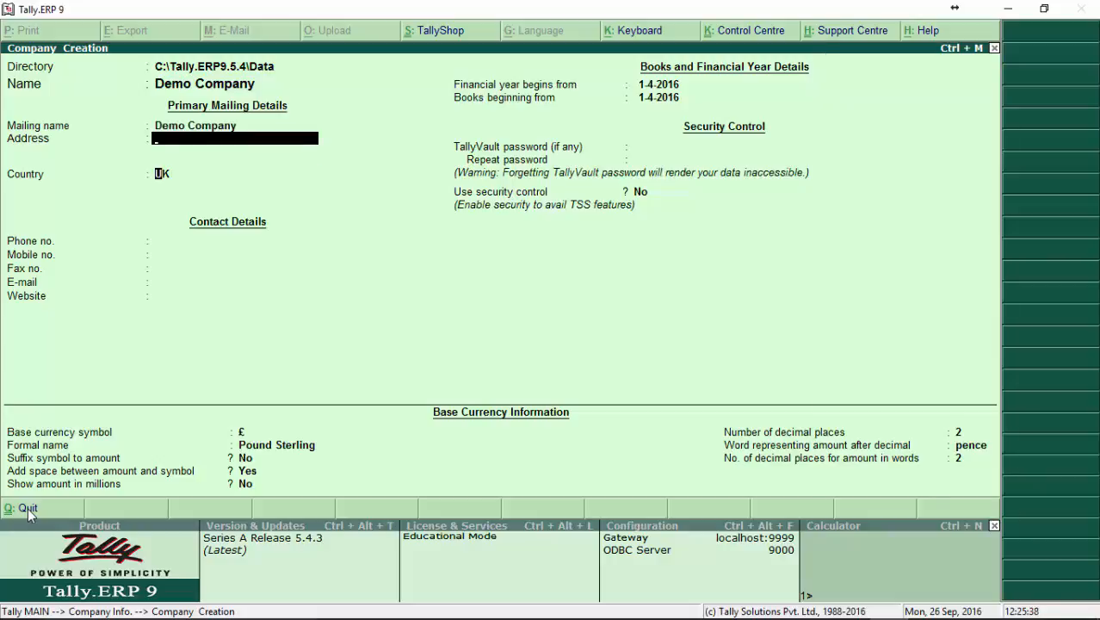
{"action": "type", "text": "gh"}
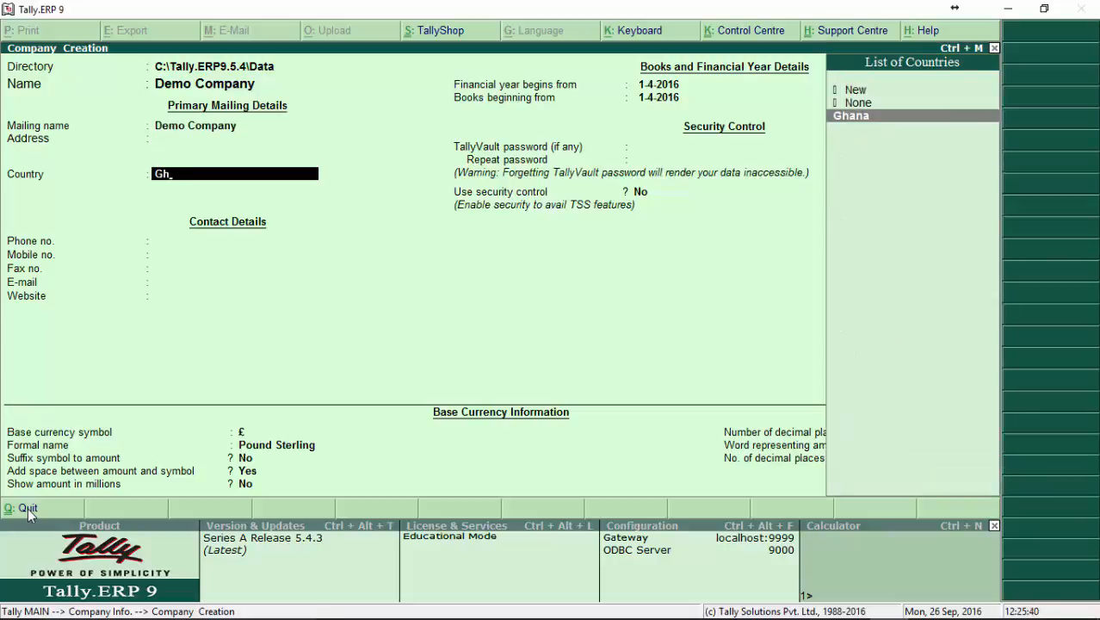
{"action": "key", "text": "Return"}
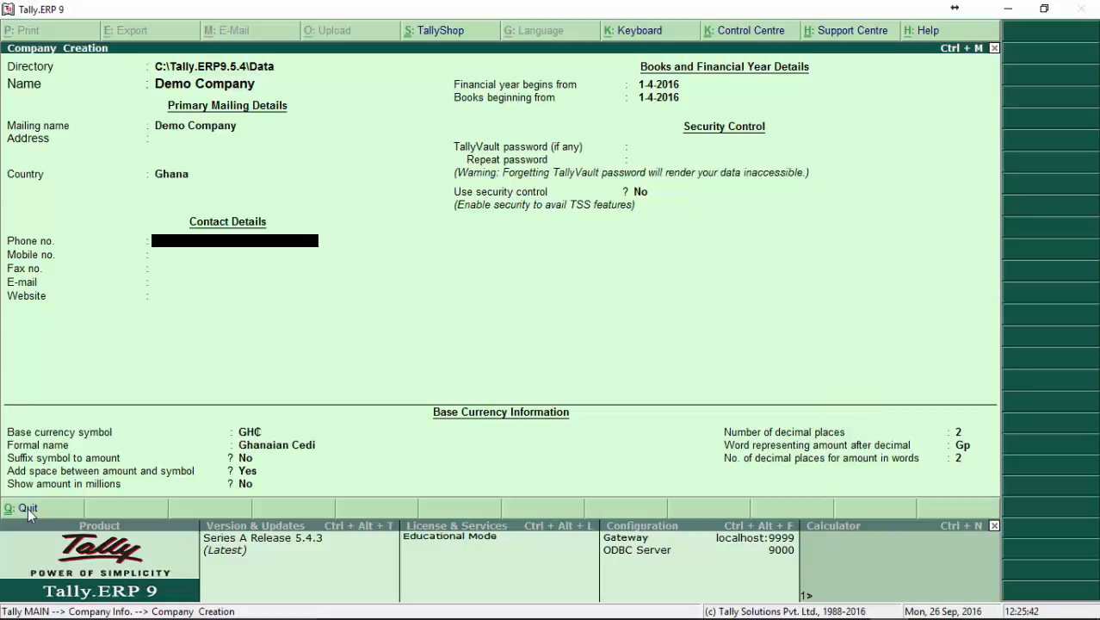
{"action": "key", "text": "Return"}
{"action": "key", "text": "Return"}
{"action": "key", "text": "Return"}
{"action": "key", "text": "Return"}
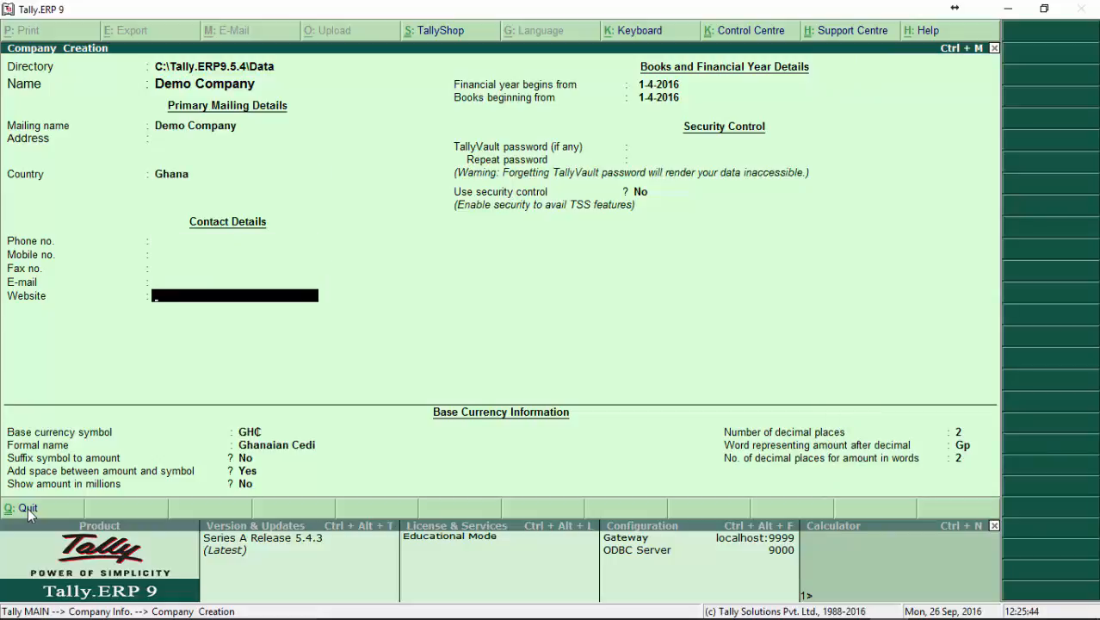
{"action": "key", "text": "Return"}
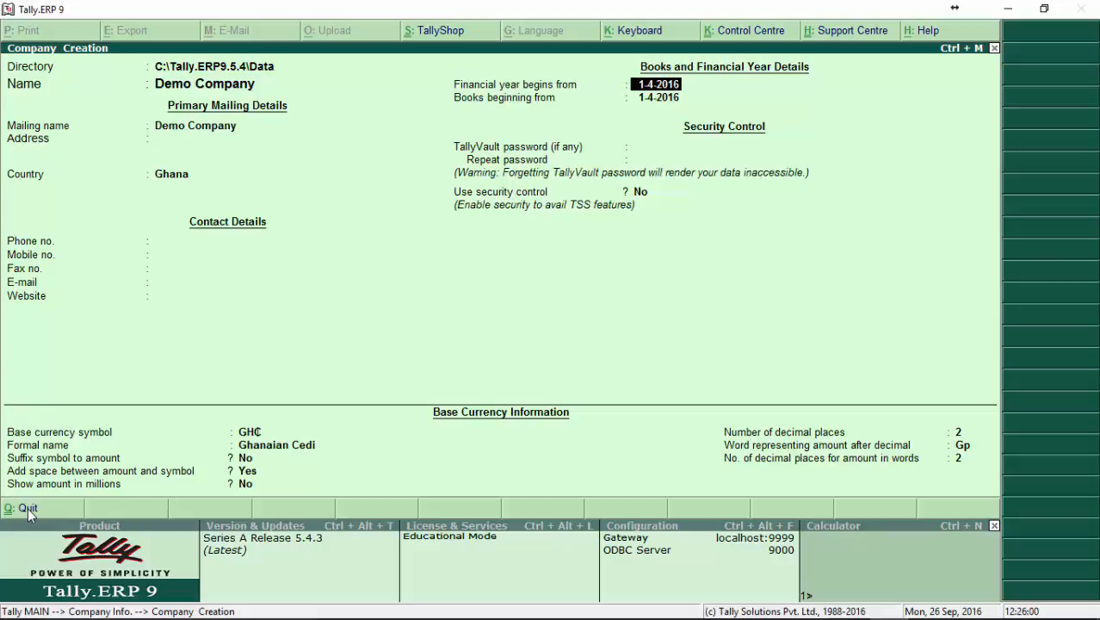
Set the financial year to begin from 1-1-2016 and accept the same date for the beginning of the books.
{"action": "type", "text": "1.1.16"}
{"action": "key", "text": "Return"}
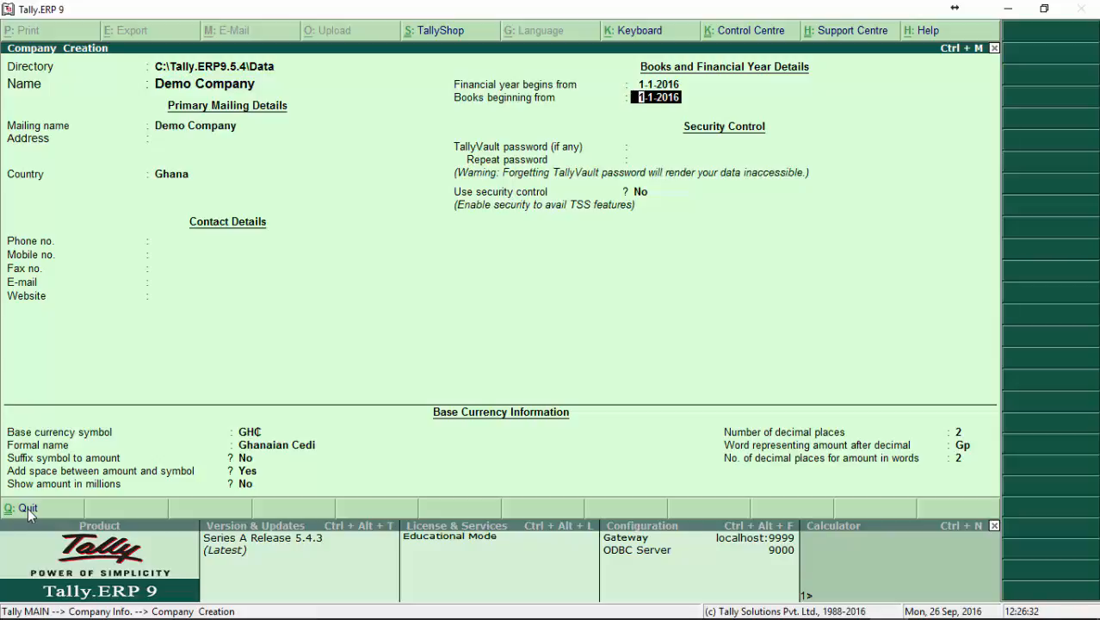
{"action": "key", "text": "Return"}
{"action": "key", "text": "Return"}
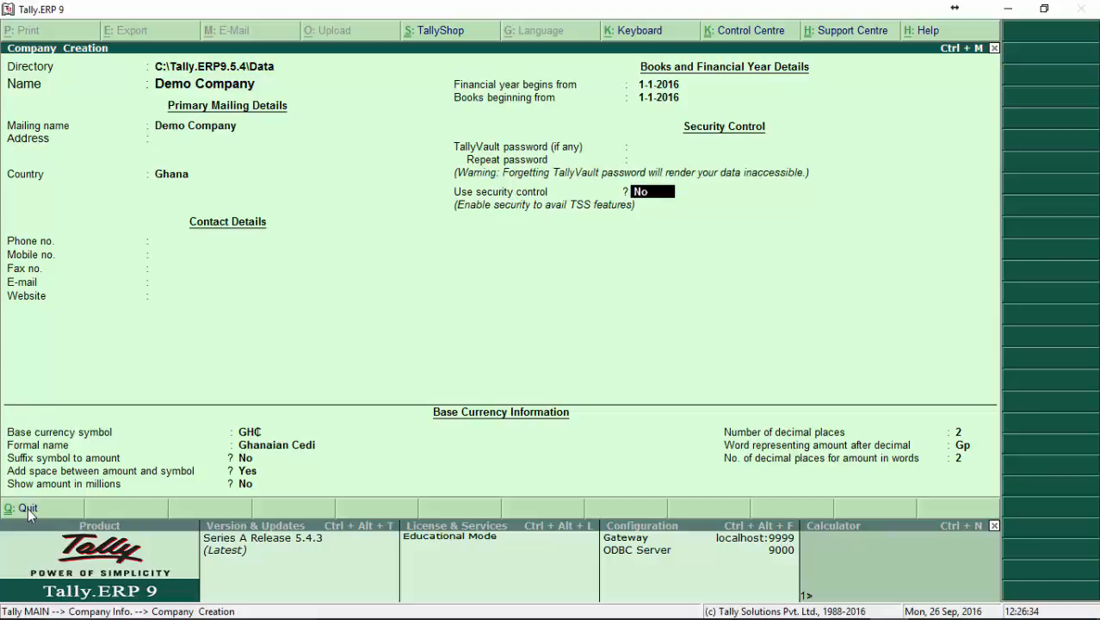
Leave the TallyVault password blank and enable security control for the company.
{"action": "key", "text": "Up"}
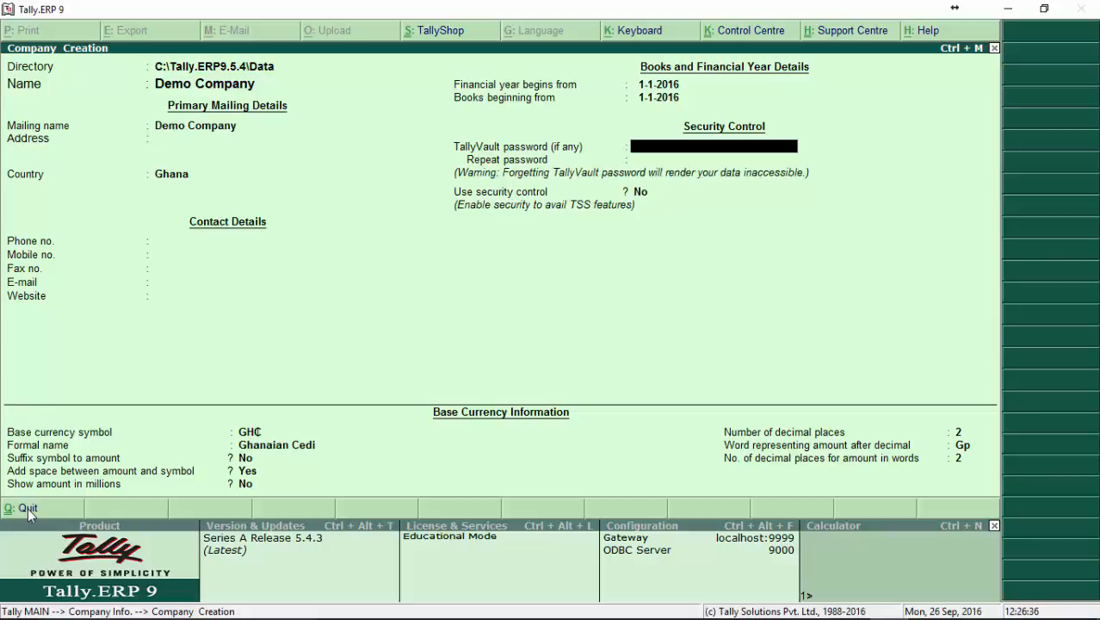
{"action": "key", "text": "Return"}
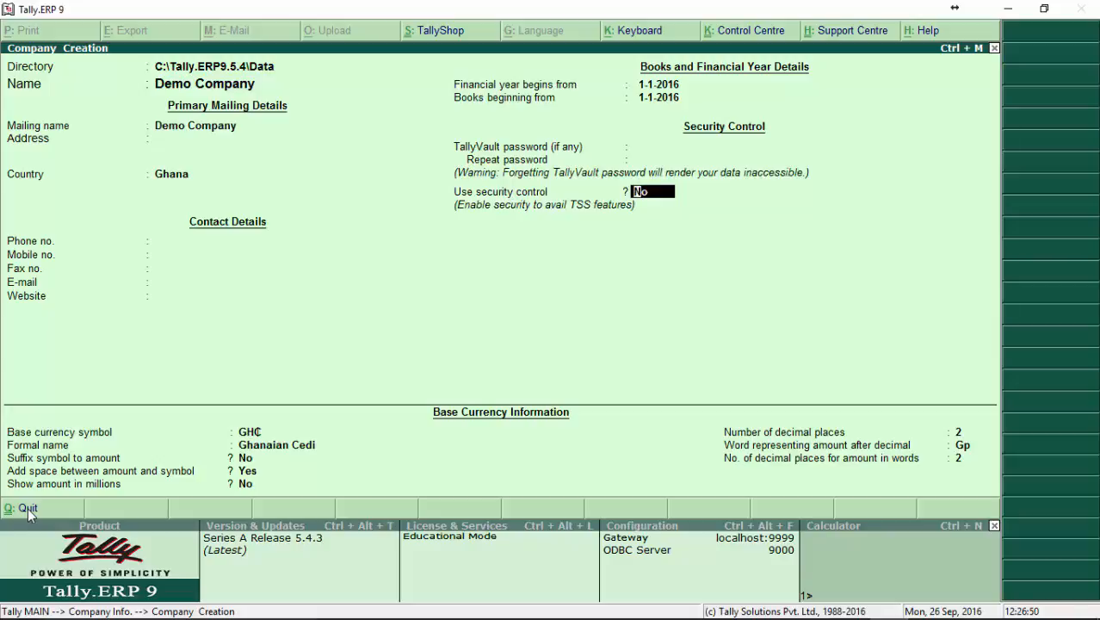
{"action": "type", "text": "y"}
{"action": "key", "text": "Return"}
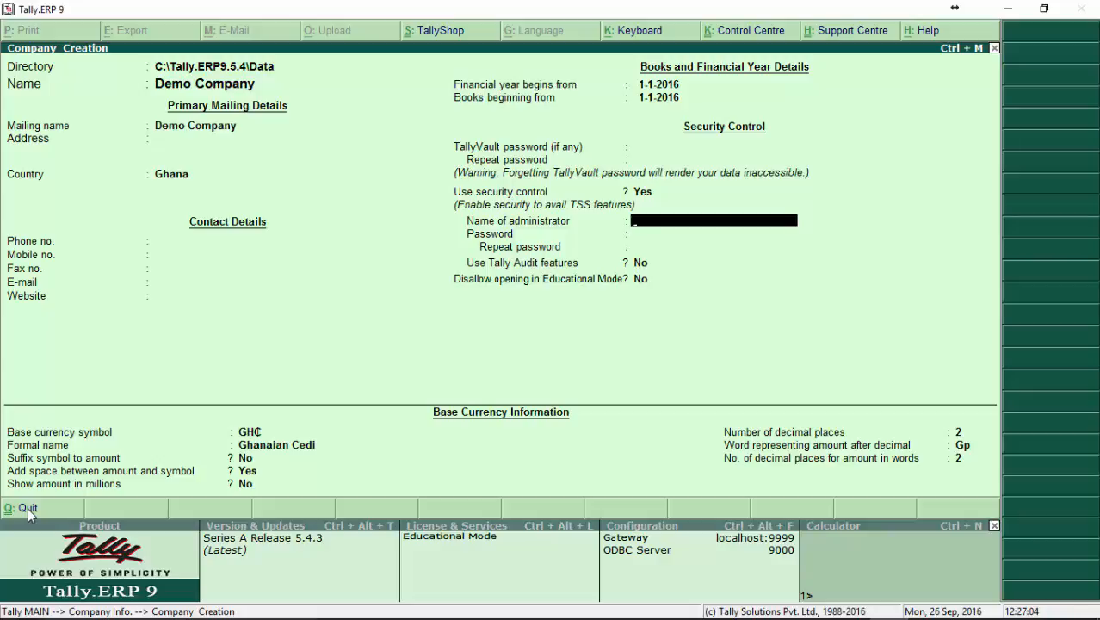
Name the company's administrator admin, then enter and repeat the administrator password.
{"action": "type", "text": "admin"}
{"action": "key", "text": "Return"}
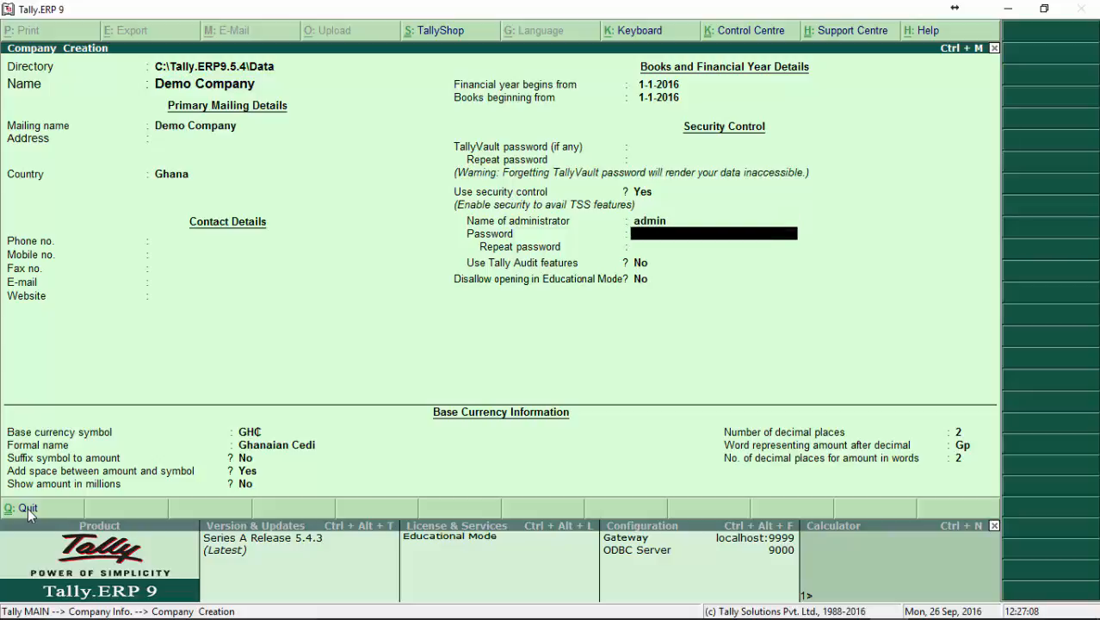
{"action": "type", "text": "admin"}
{"action": "key", "text": "Return"}
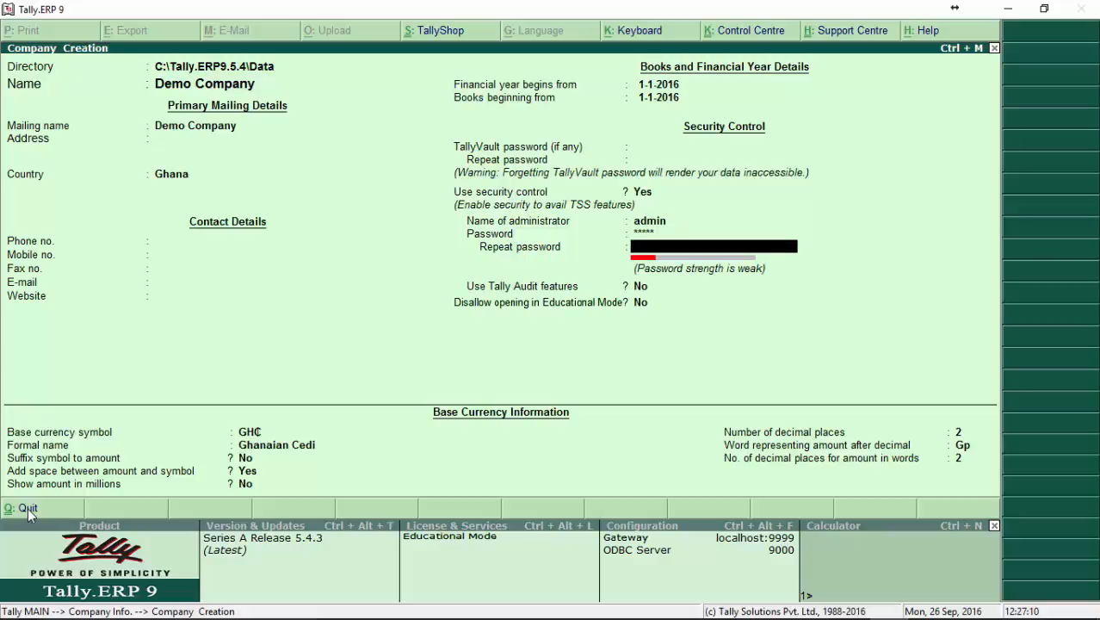
{"action": "type", "text": "admin"}
{"action": "key", "text": "Return"}
{"action": "key", "text": "Return"}
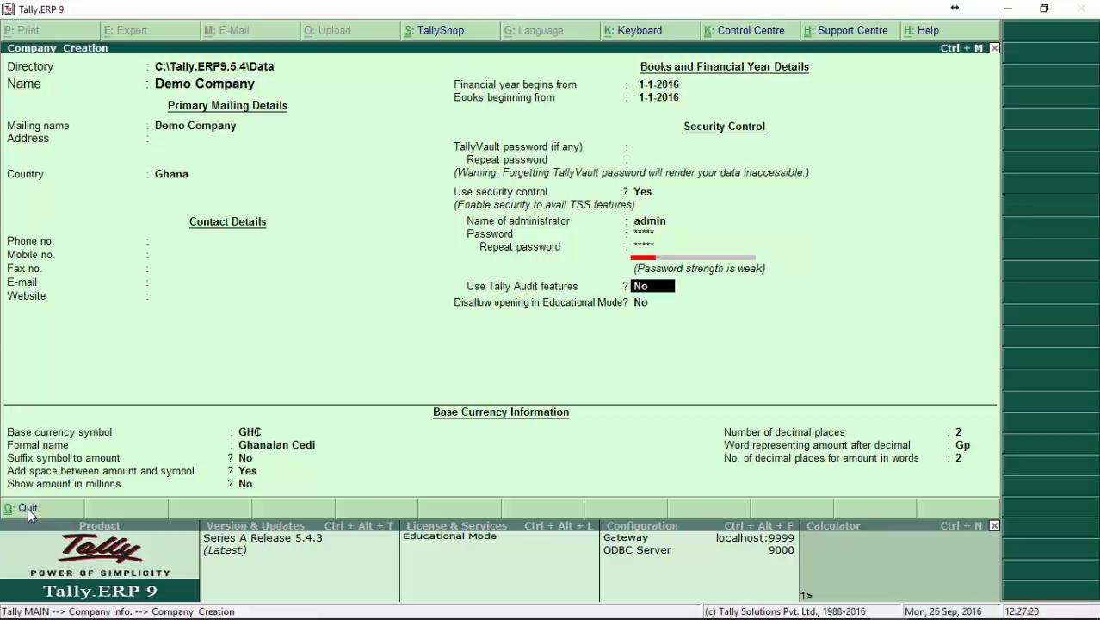
Keep Tally Audit features set to No and Disallow opening in Educational Mode set to No.
{"action": "key", "text": "Return"}
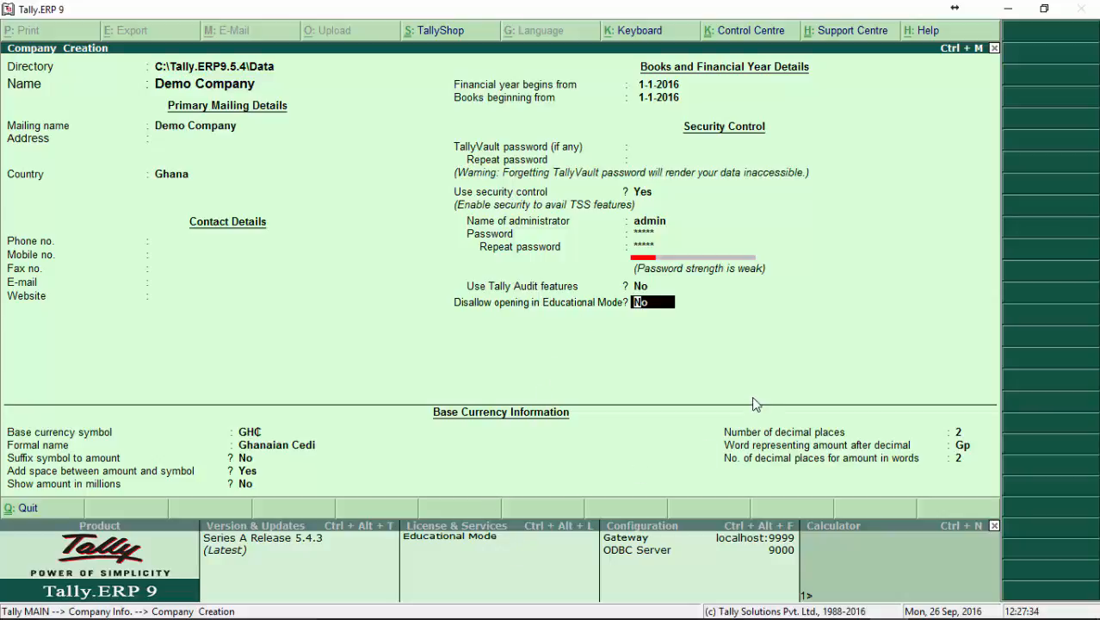
{"action": "key", "text": "Return"}
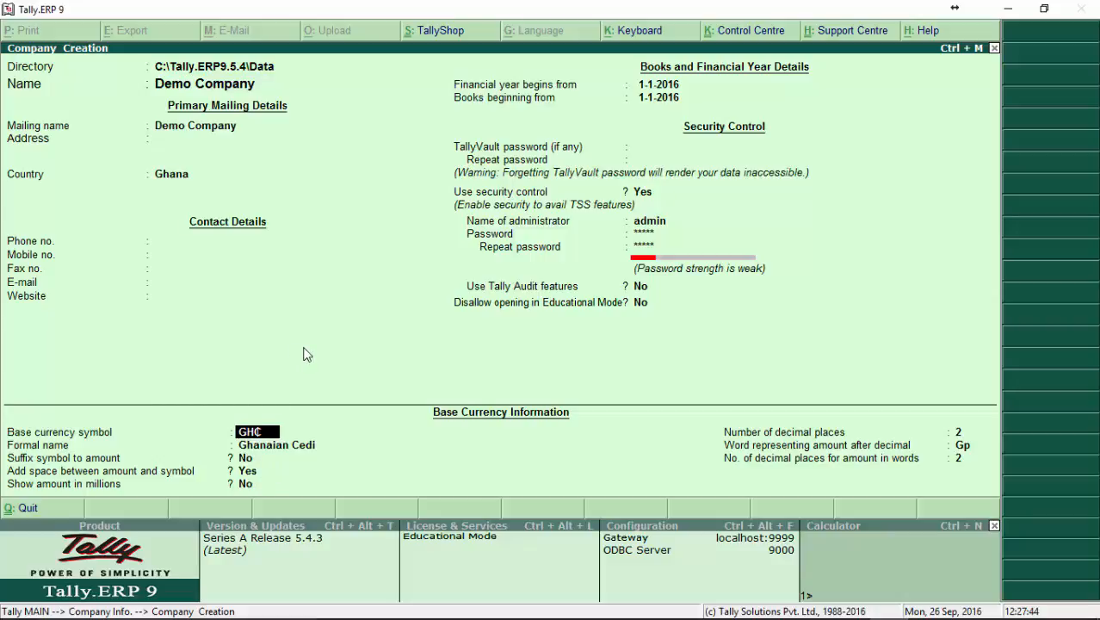
Keep the Ghanaian Cedi currency with an unsuffixed, spaced symbol, and set Show amount in millions to Yes.
{"action": "key", "text": "Return"}
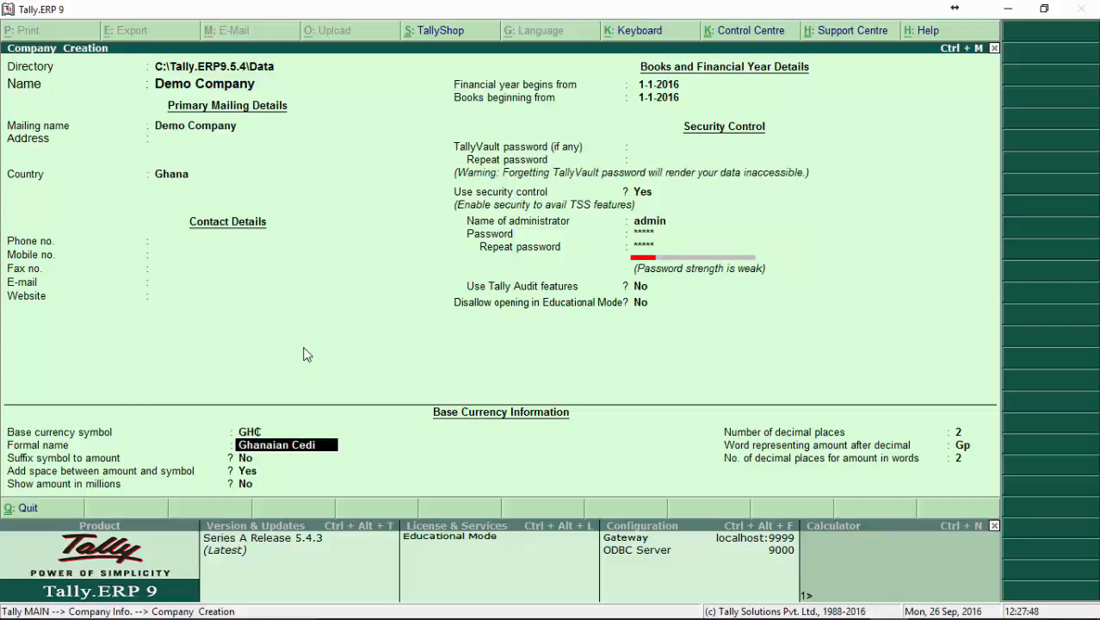
{"action": "key", "text": "Return"}
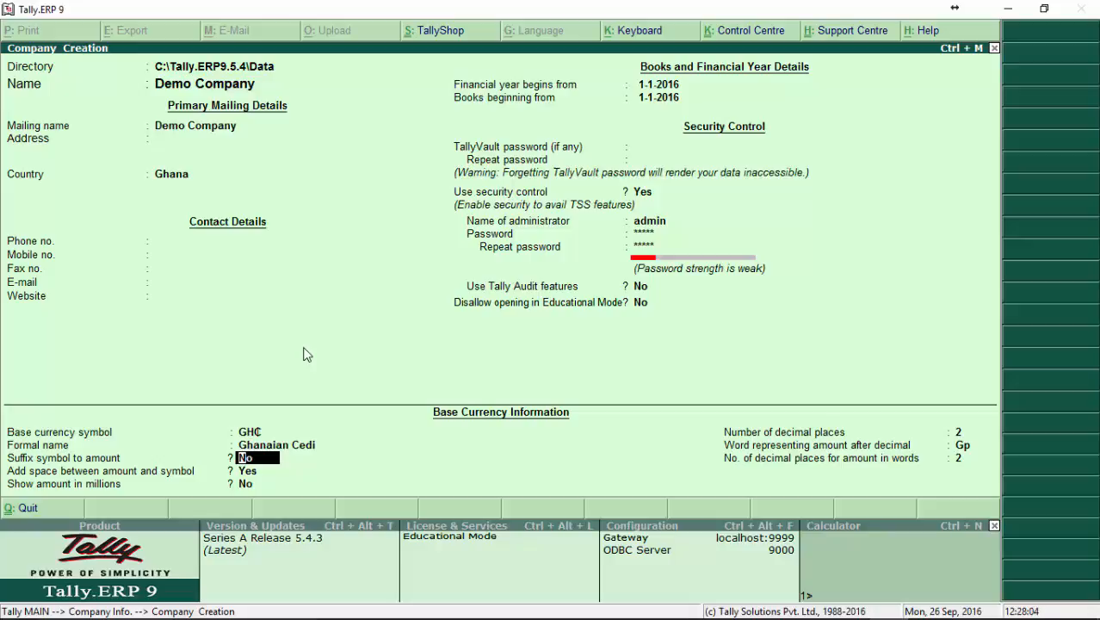
{"action": "key", "text": "Return"}
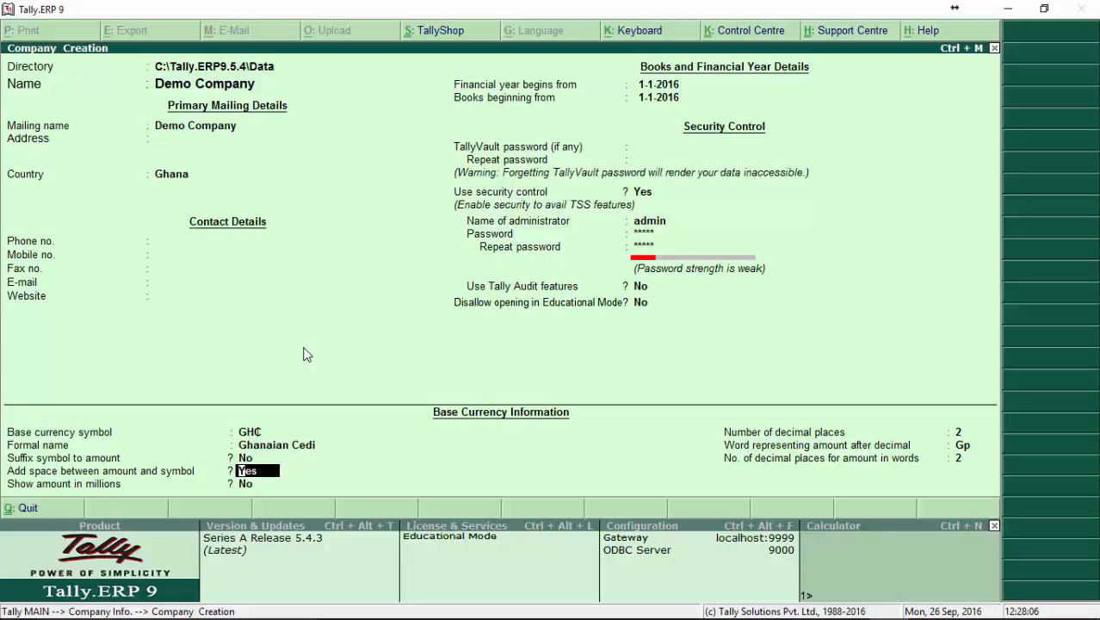
{"action": "key", "text": "Return"}
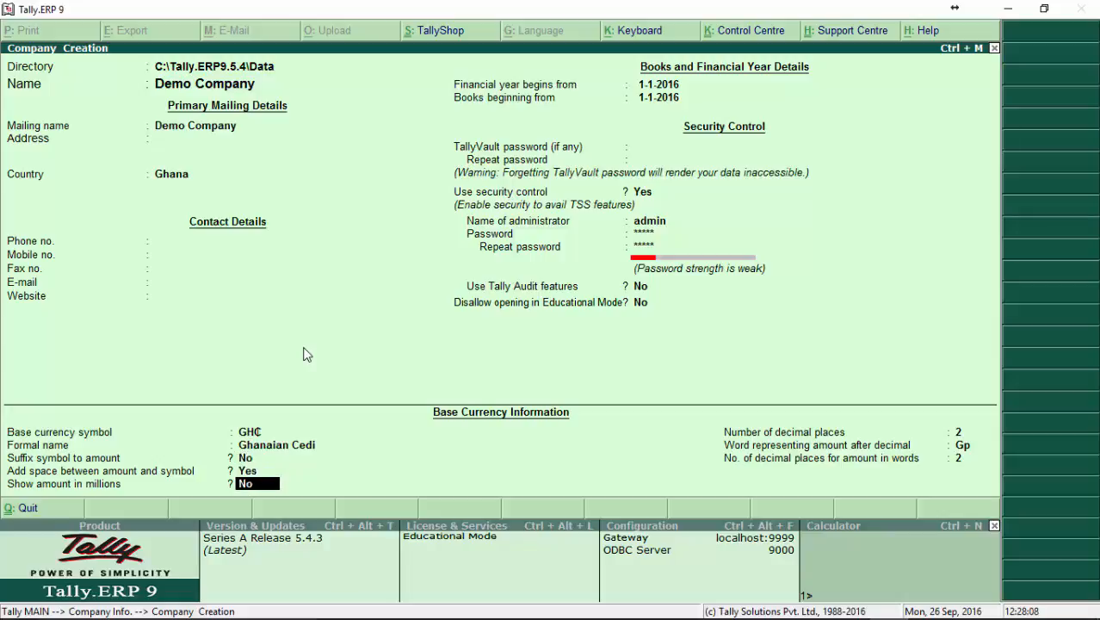
{"action": "key", "text": "Return"}
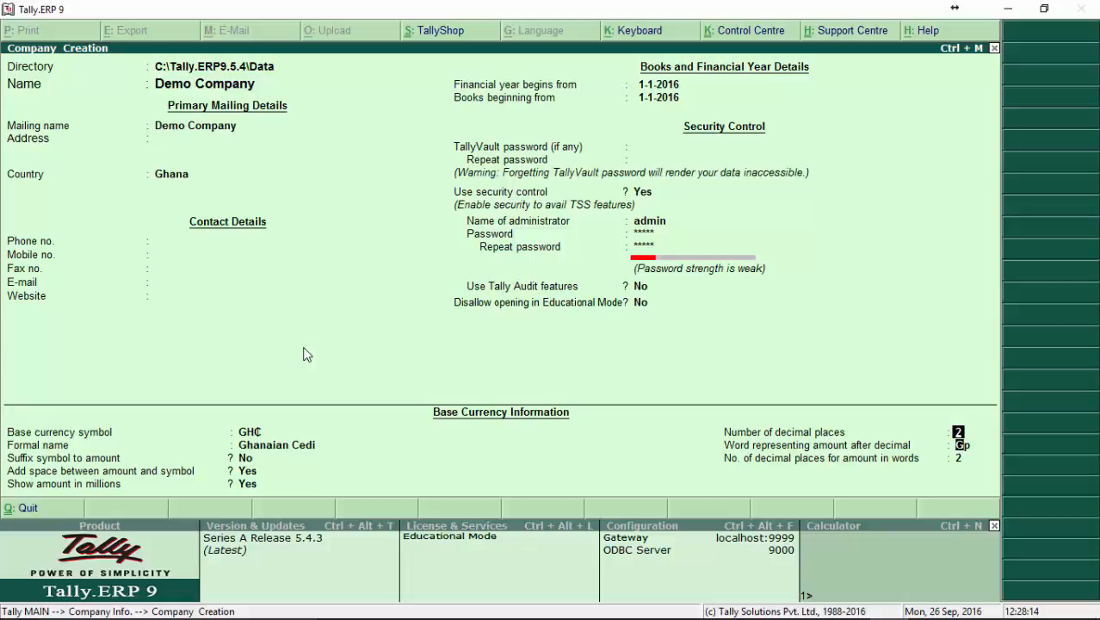
Keep 2 decimal places, Gp as the decimal word and 2 decimal places in words, and save the new company.
{"action": "key", "text": "Return"}
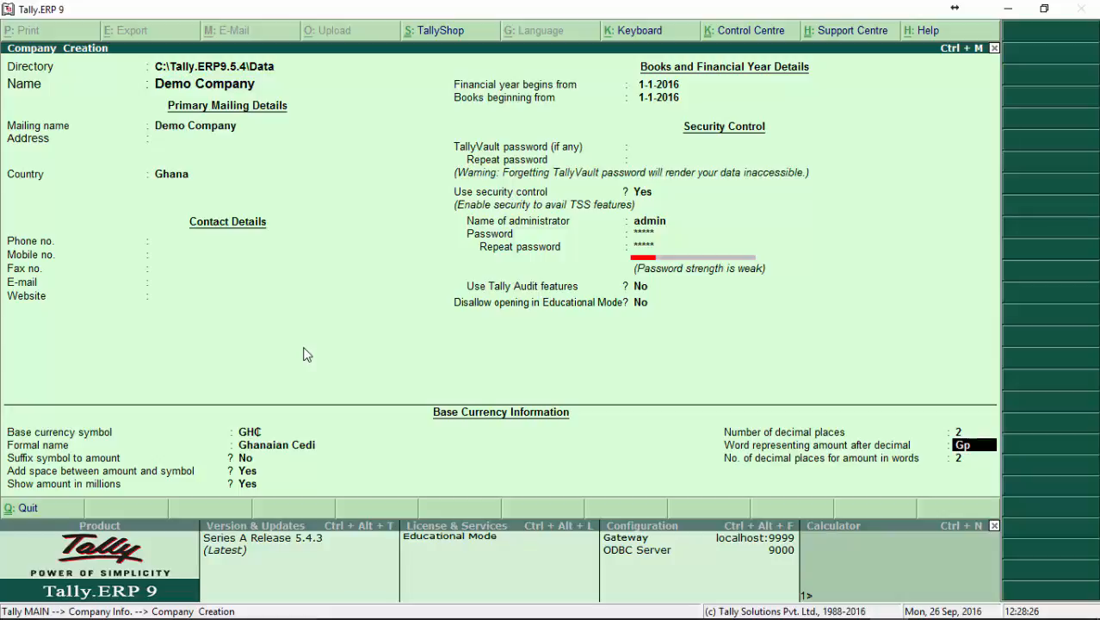
{"action": "key", "text": "Return"}
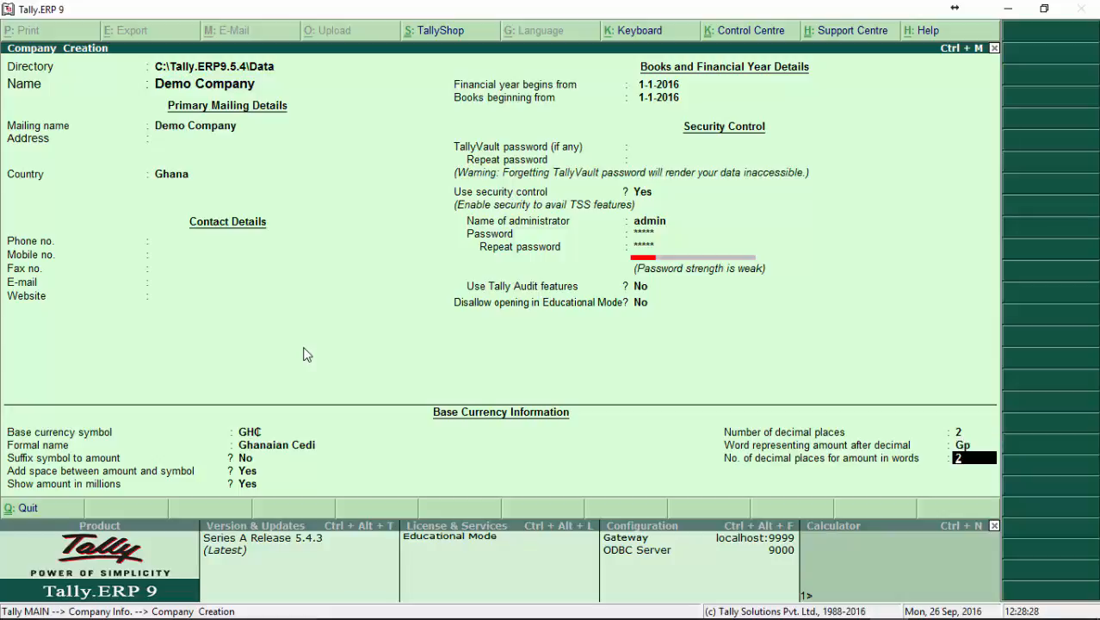
{"action": "key", "text": "Return"}
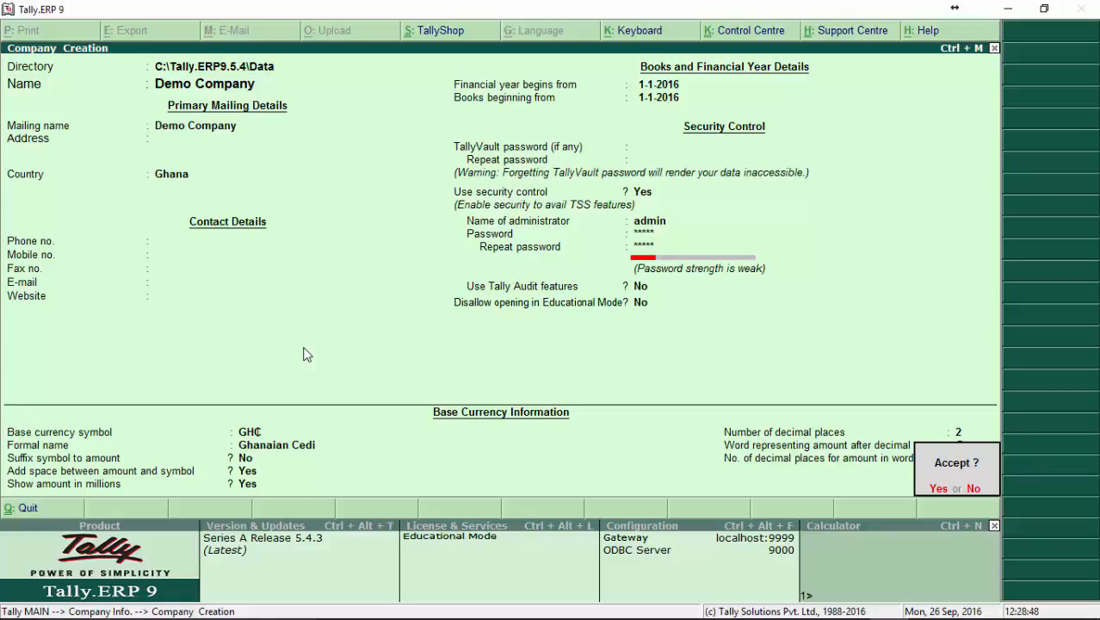
{"action": "key", "text": "n"}
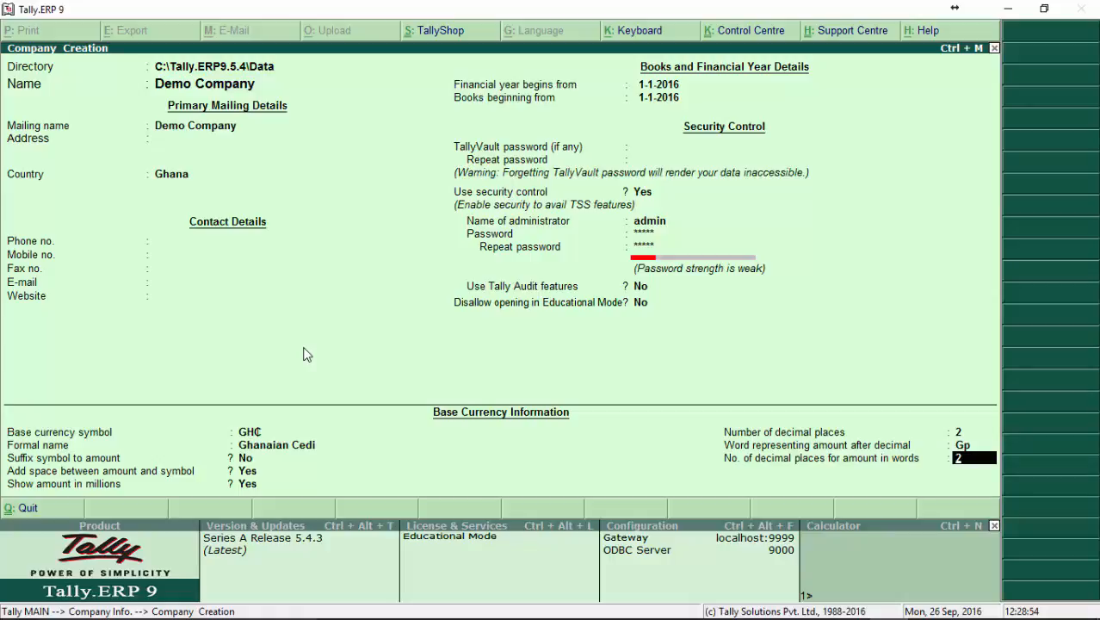
{"action": "key", "text": "ctrl+a"}
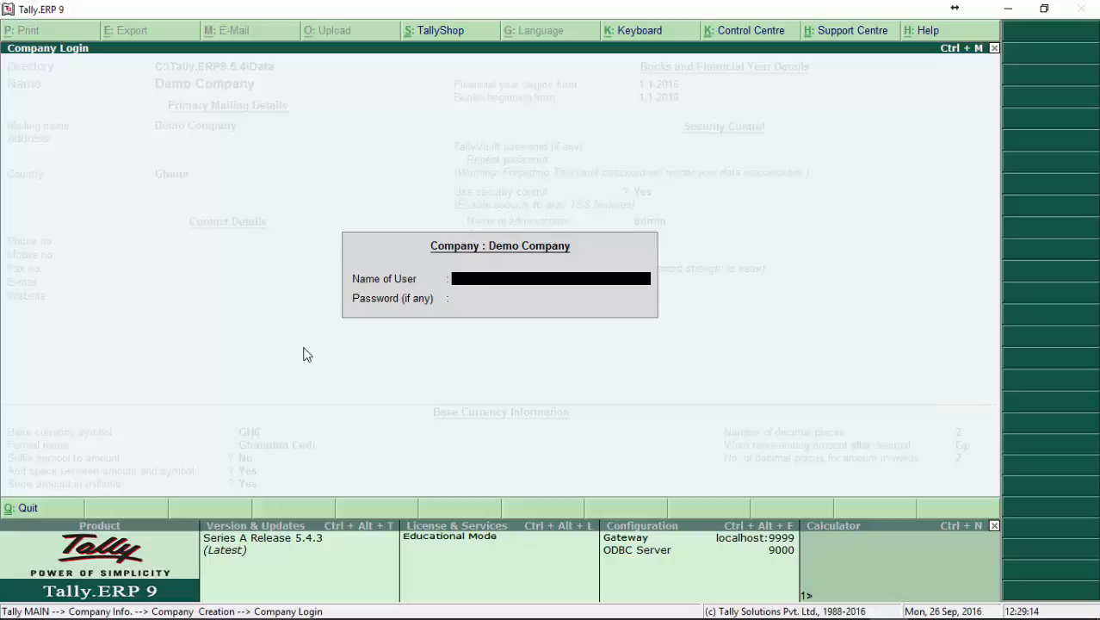
Log in to the newly created Demo Company as admin with the account password.
{"action": "type", "text": "admin"}
{"action": "key", "text": "Return"}
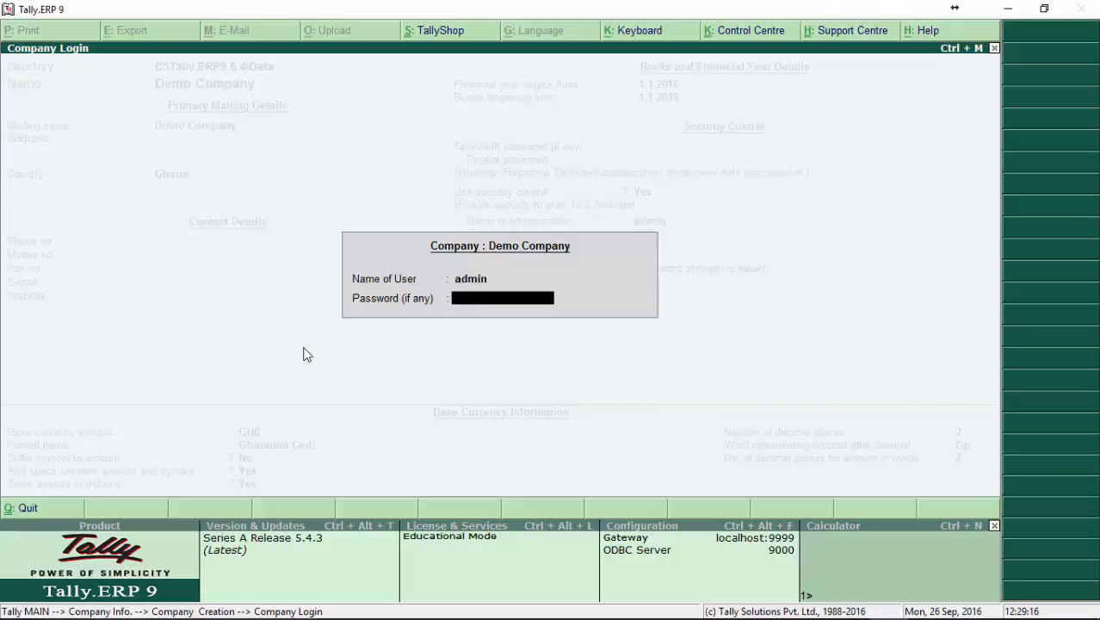
{"action": "type", "text": "**"}
{"action": "key", "text": "Return"}
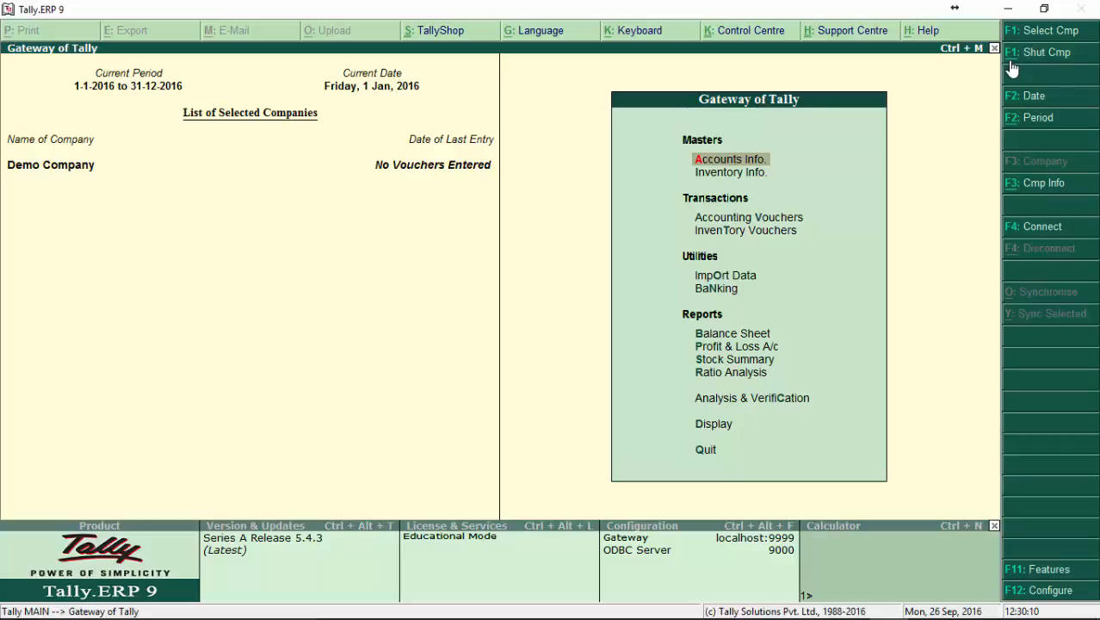
Shut Demo Company and select it again from the list of companies.
{"action": "left_click", "coordinate": [1012, 69]}
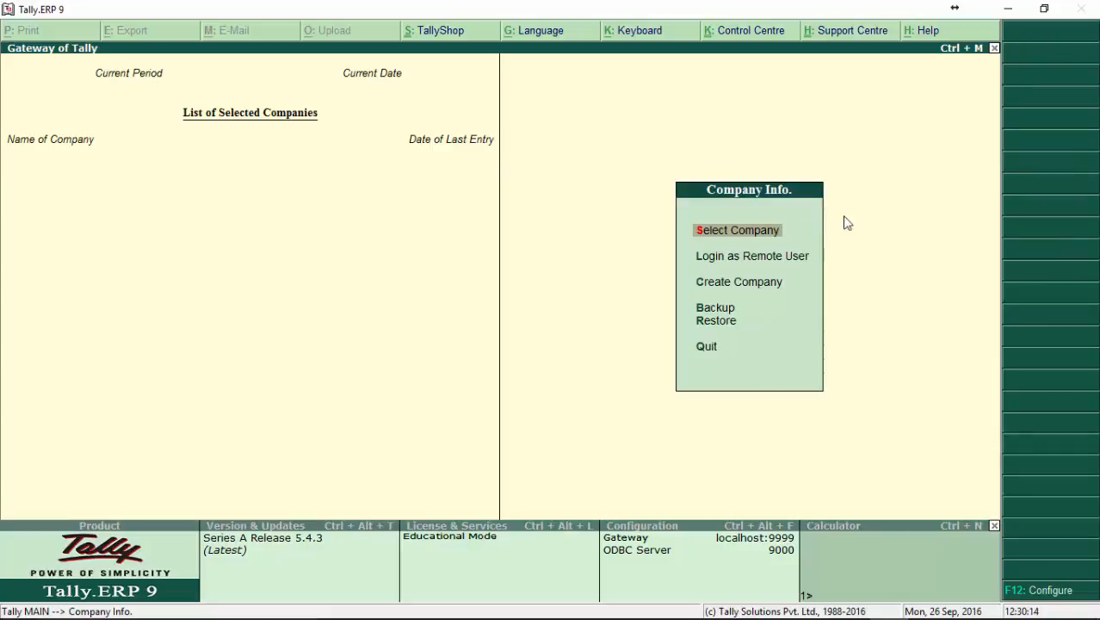
{"action": "key", "text": "Return"}
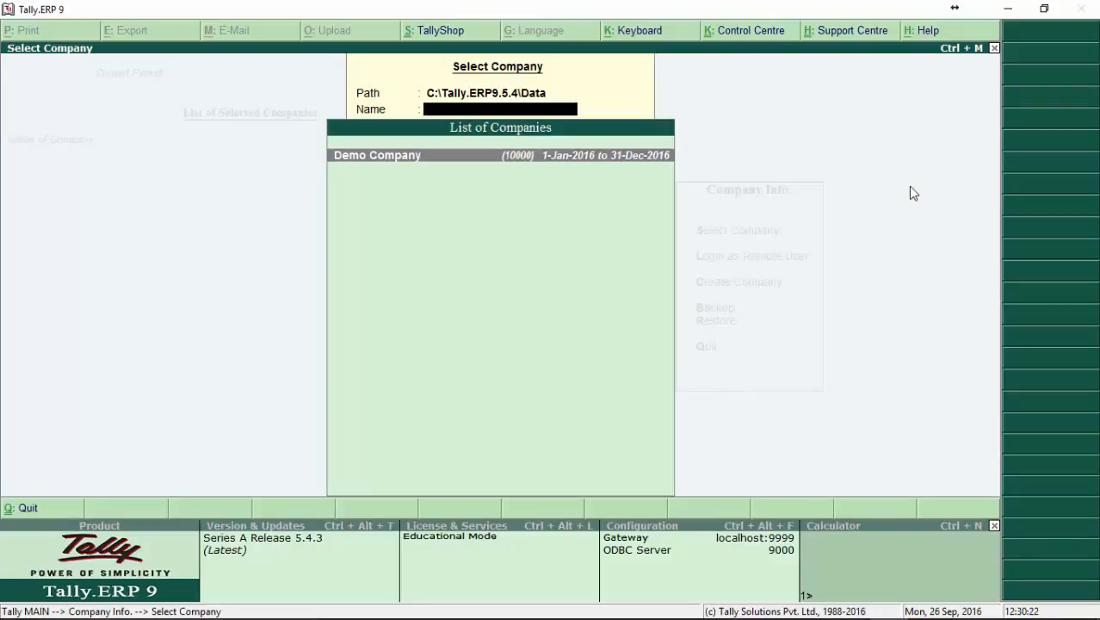
{"action": "key", "text": "Return"}
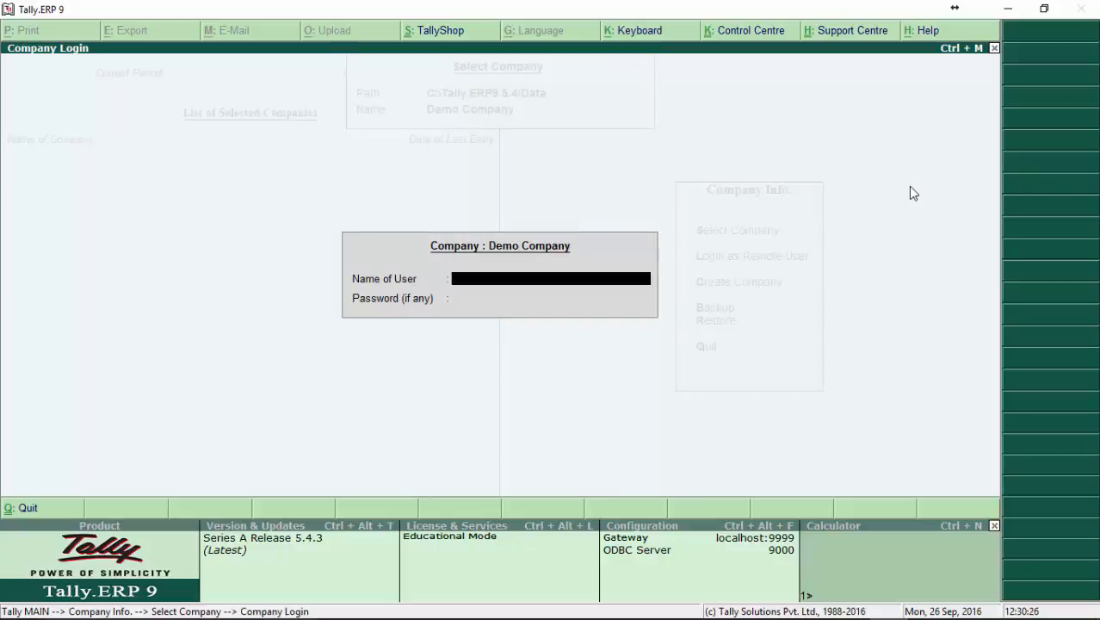
Log back in to the reselected Demo Company as admin by entering the account password.
{"action": "type", "text": "admin"}
{"action": "key", "text": "Return"}
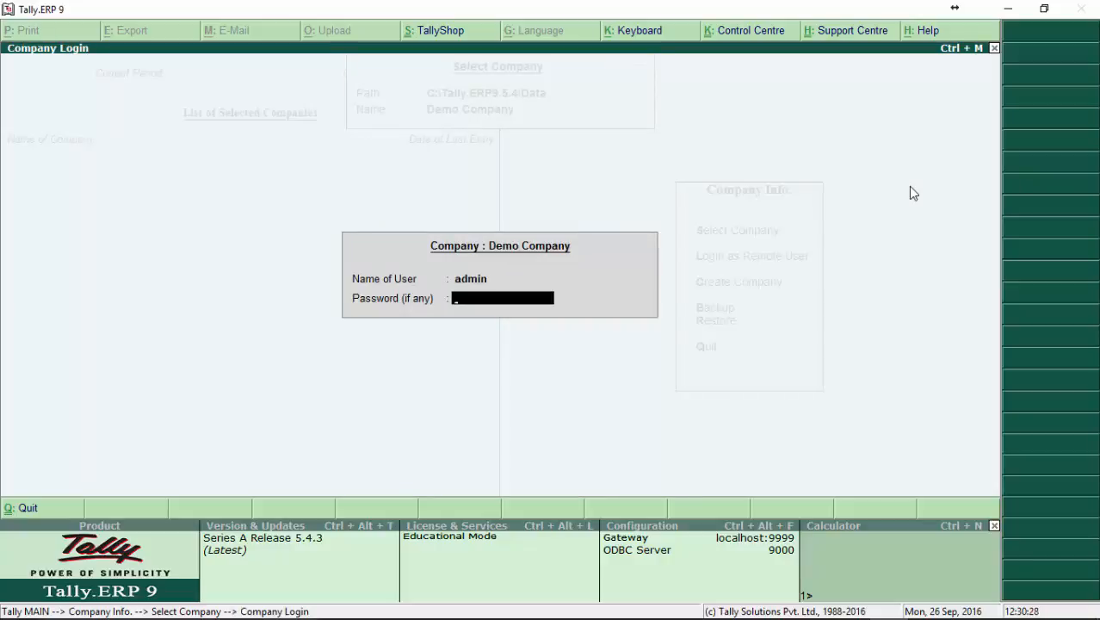
{"action": "type", "text": "*****"}
{"action": "key", "text": "Return"}
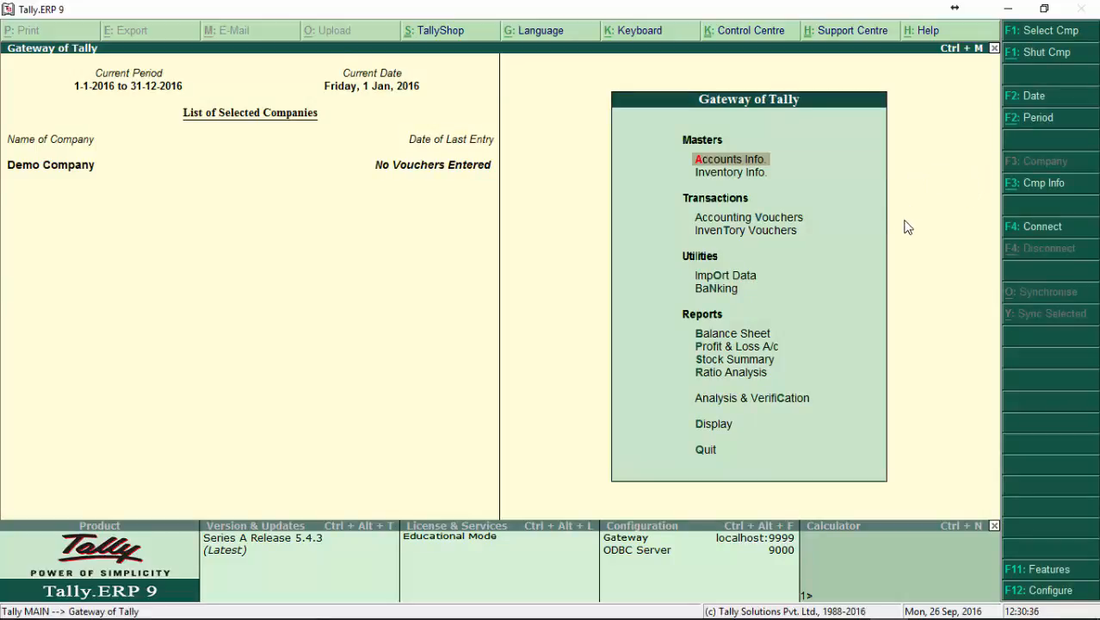
Decline quitting the program, then shut Demo Company once more and reselect it for login.
{"action": "key", "text": "Escape"}
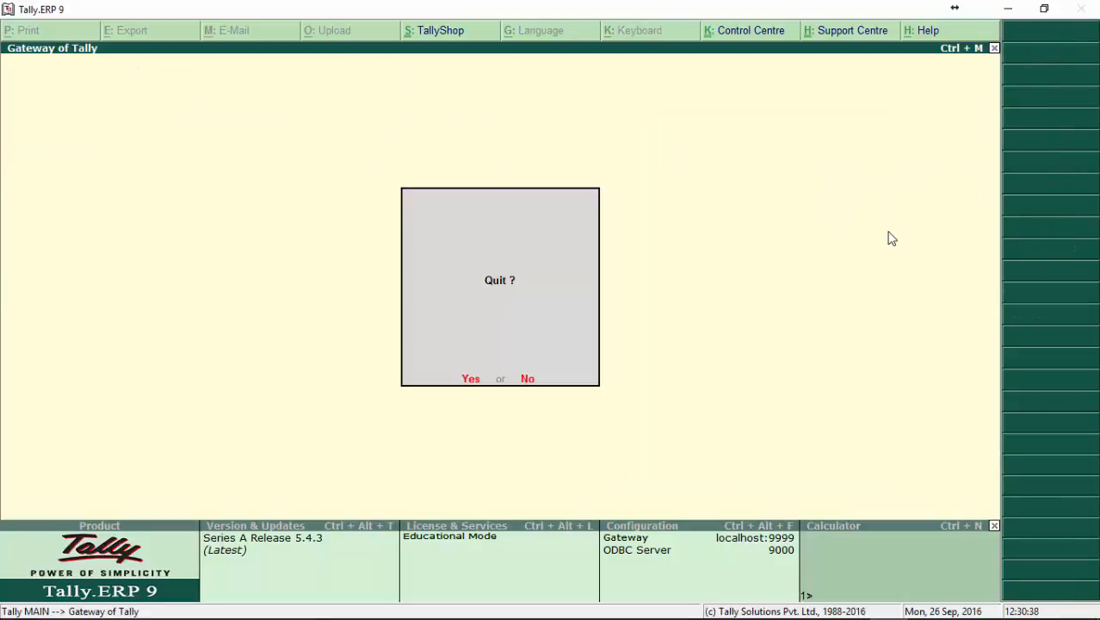
{"action": "key", "text": "n"}
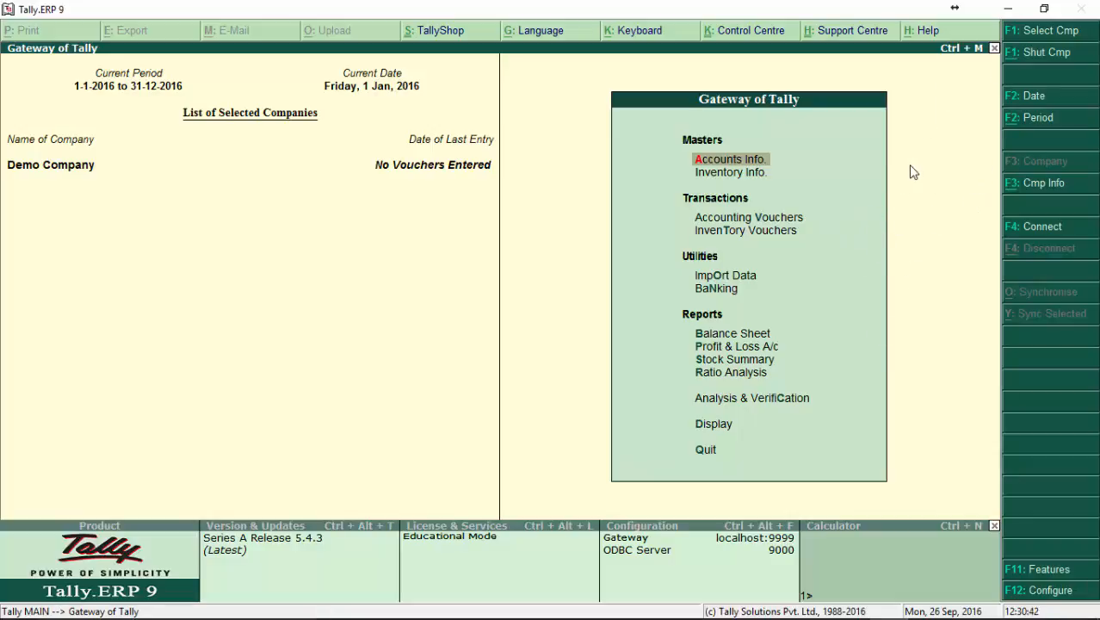
{"action": "left_click", "coordinate": [1047, 58]}
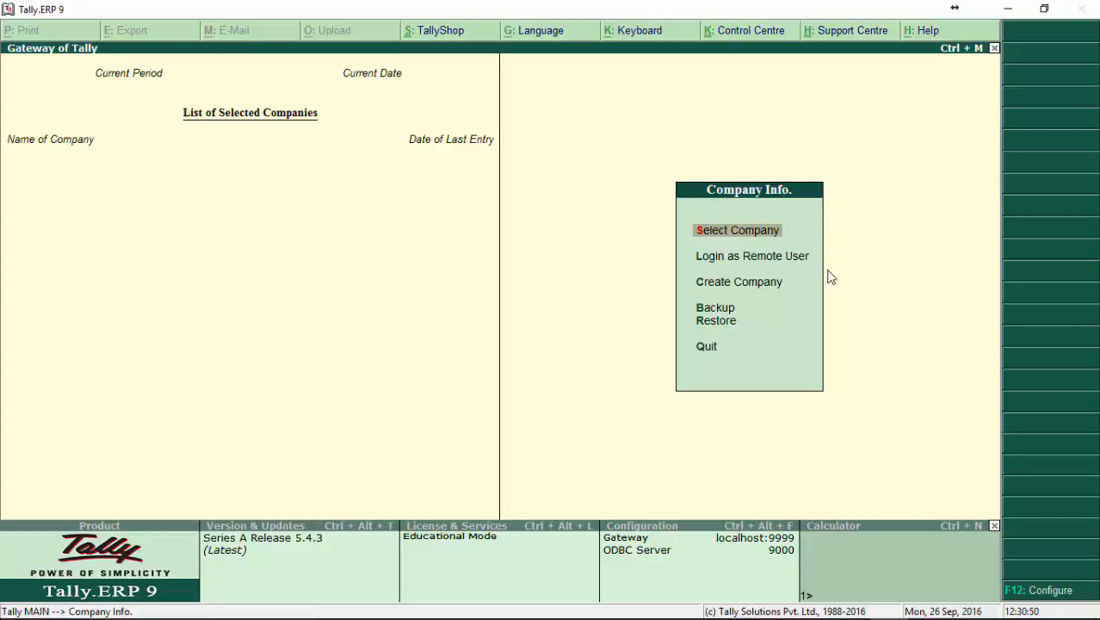
{"action": "key", "text": "Return"}
{"action": "key", "text": "Return"}
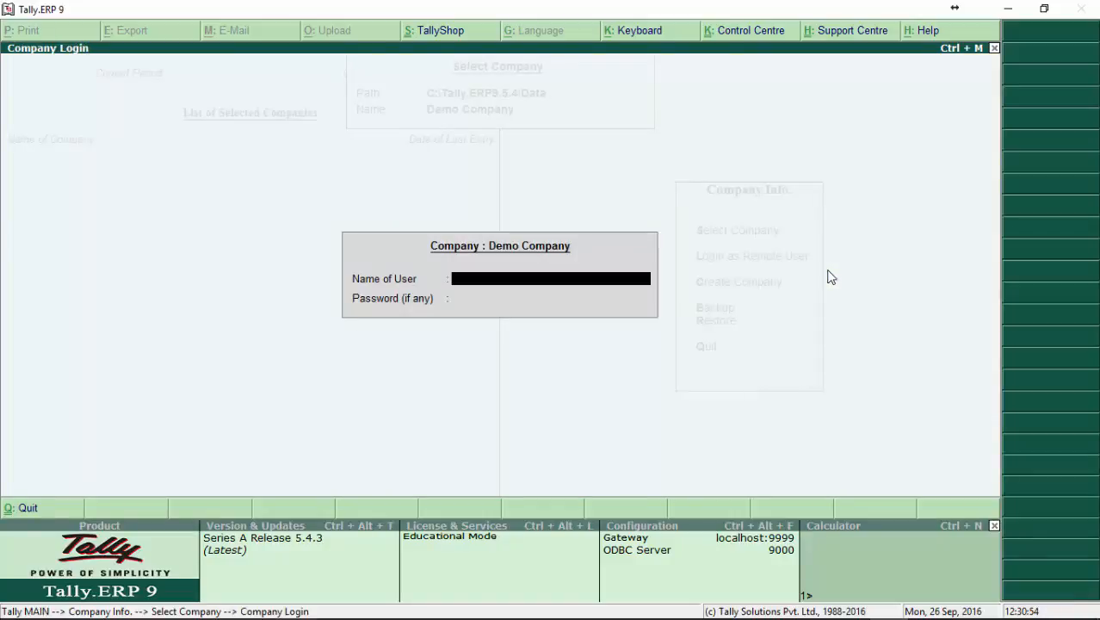
Enter the user name admin and the account password to reopen Demo Company.
{"action": "type", "text": "admin"}
{"action": "key", "text": "Return"}
{"action": "type", "text": "****"}
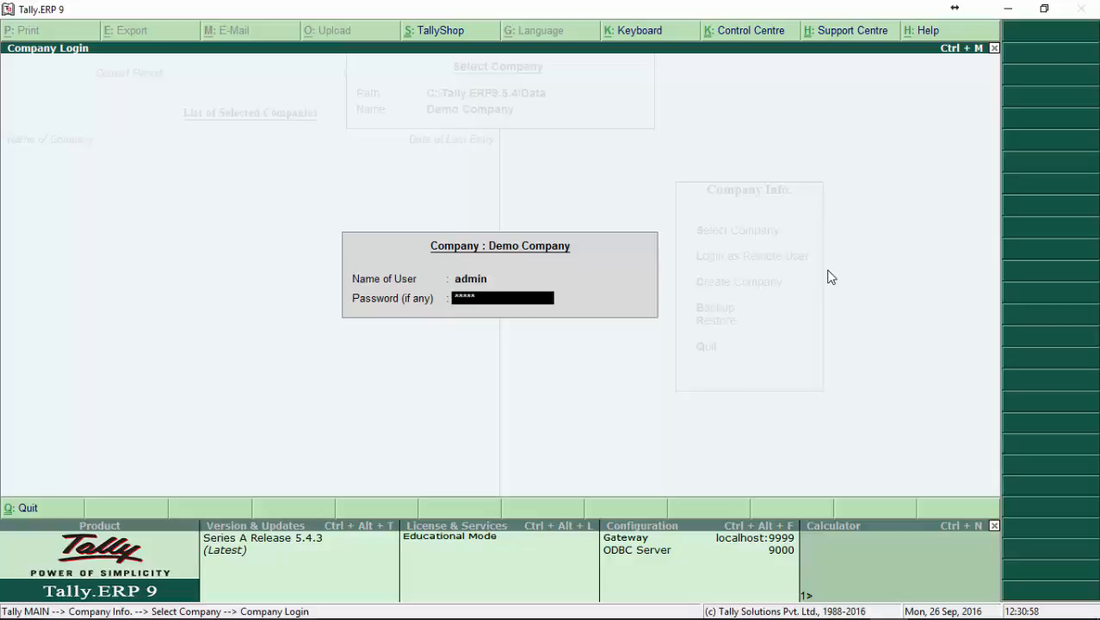
{"action": "key", "text": "Return"}
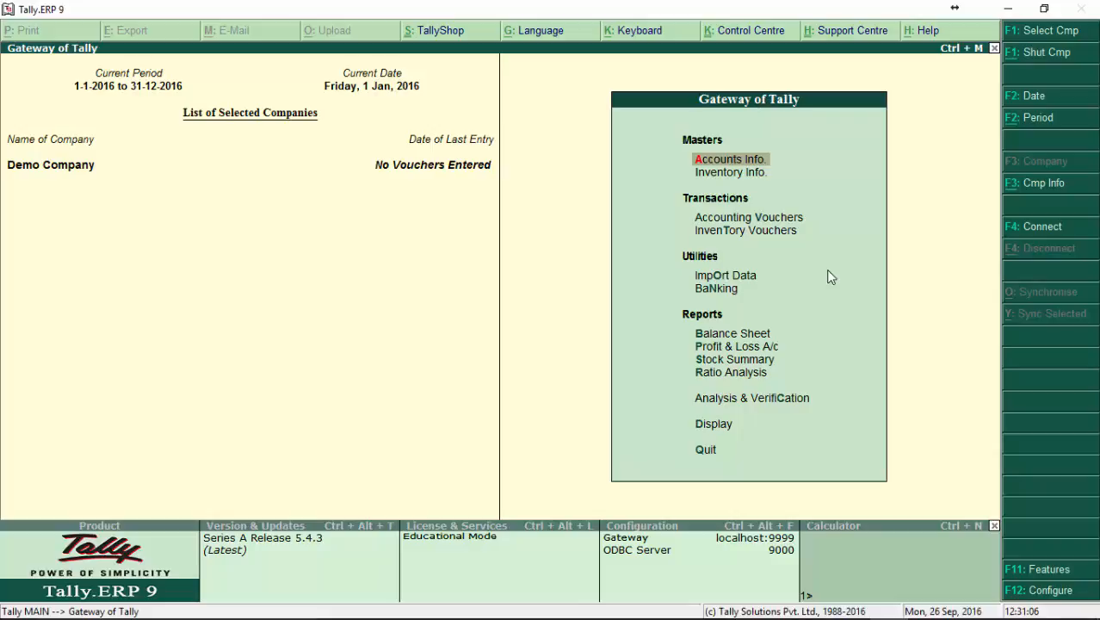
{"action": "left_click", "coordinate": [1040, 593]}
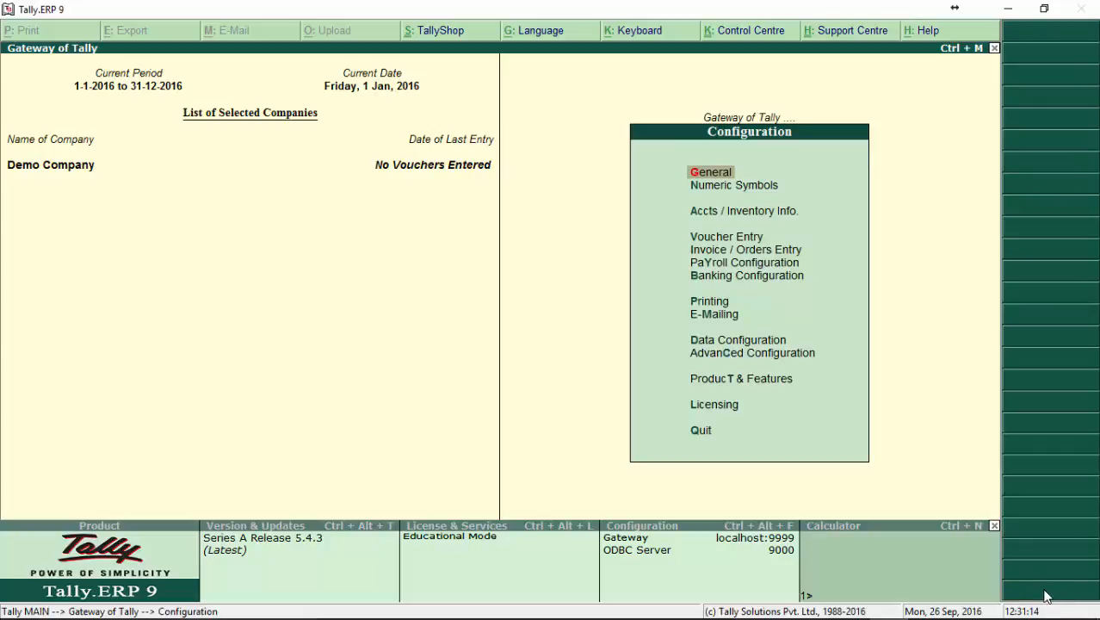
{"action": "key", "text": "Escape"}
{"action": "left_click", "coordinate": [1041, 595]}
{"action": "key", "text": "Escape"}
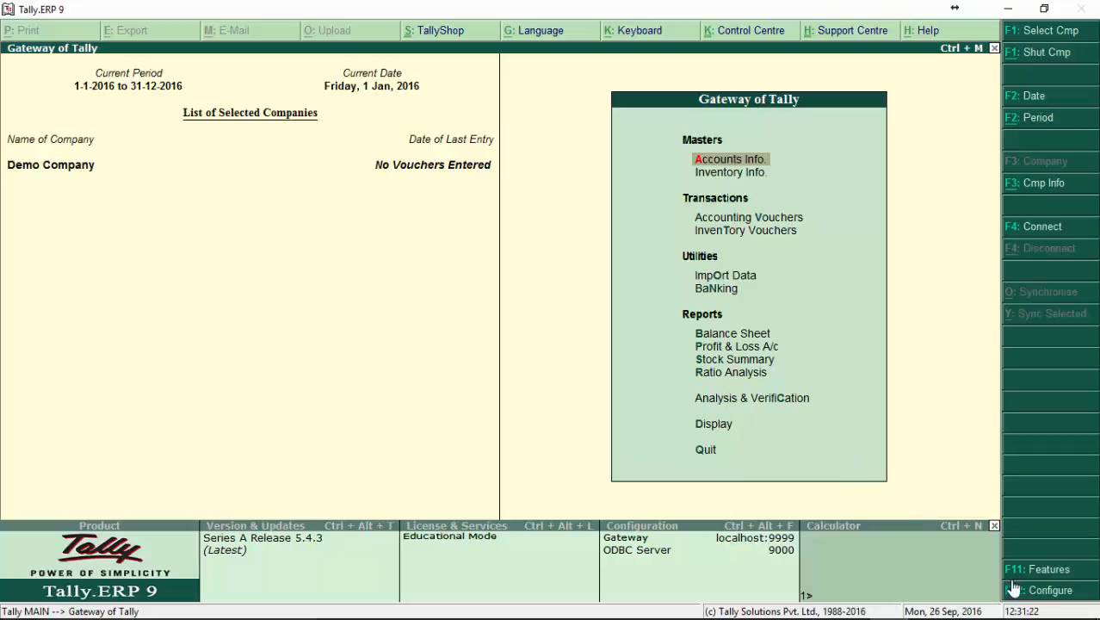
Open the Data Configuration settings from the program's configuration options.
{"action": "left_click", "coordinate": [1041, 593]}
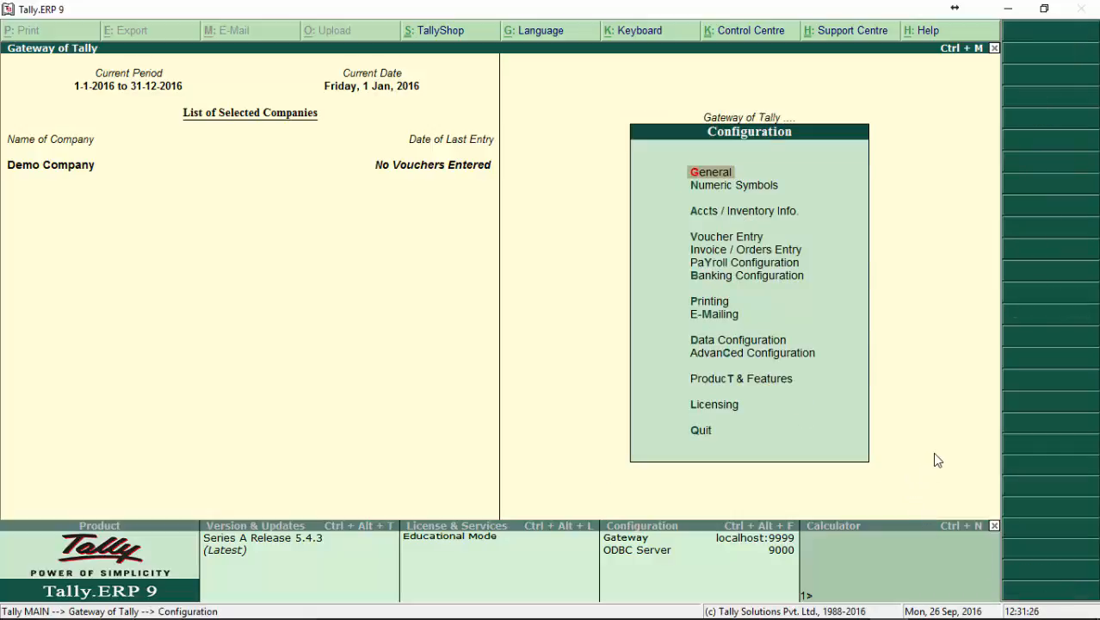
{"action": "key", "text": "Down"}
{"action": "key", "text": "Down"}
{"action": "key", "text": "Down"}
{"action": "key", "text": "Down"}
{"action": "key", "text": "Down"}
{"action": "key", "text": "Down"}
{"action": "key", "text": "Down"}
{"action": "key", "text": "Down"}
{"action": "key", "text": "Down"}
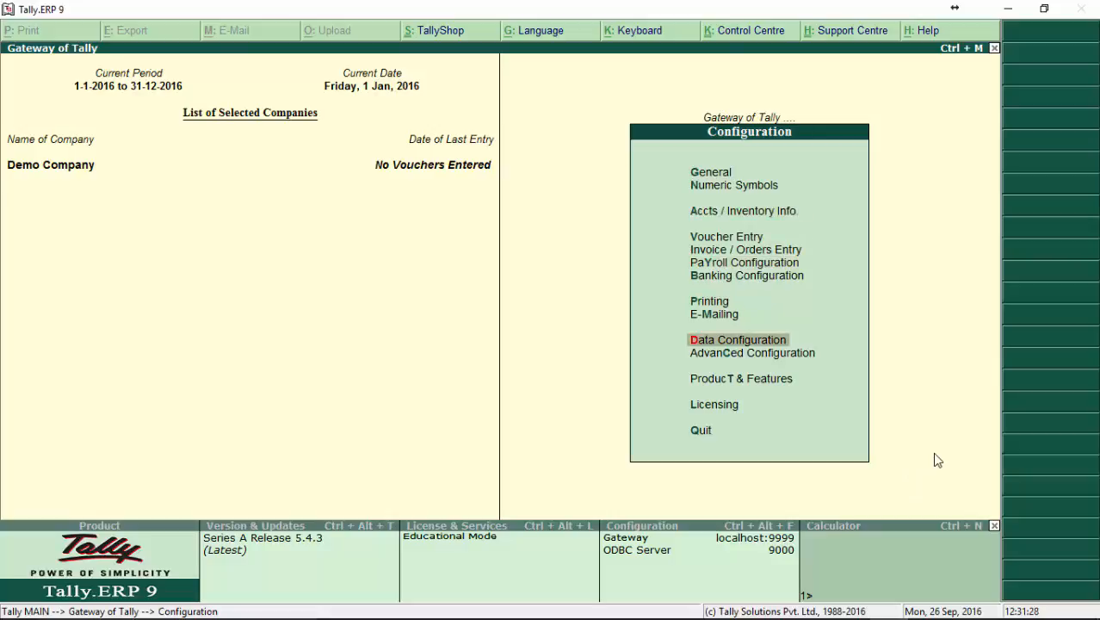
{"action": "left_click", "coordinate": [758, 344]}
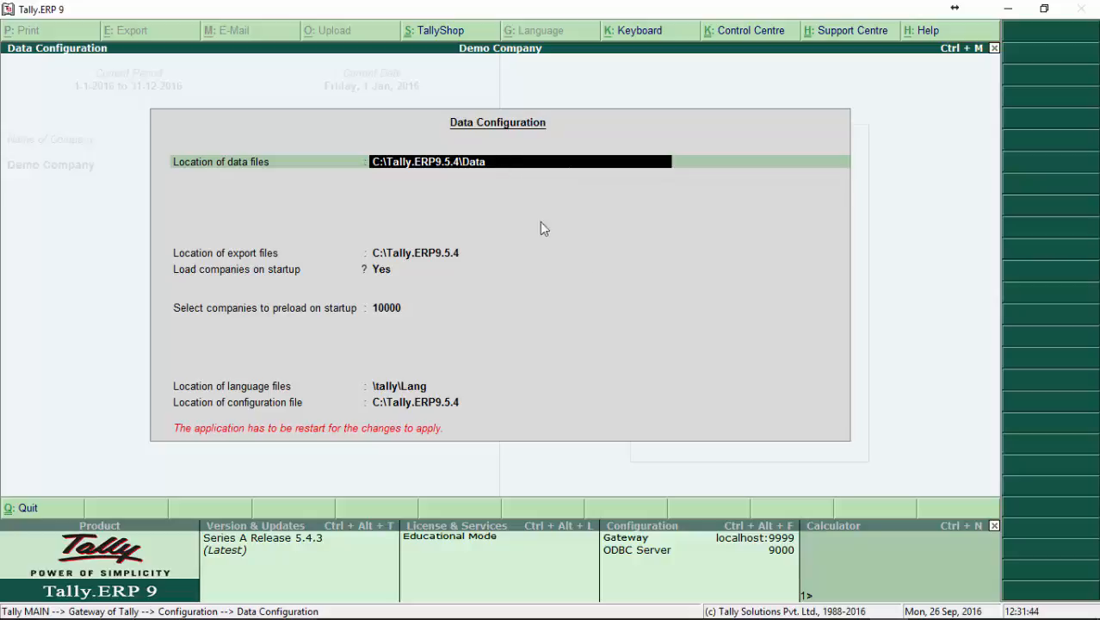
Keep the data and export file locations in Data Configuration and leave loading companies on startup set to Yes.
{"action": "key", "text": "Return"}
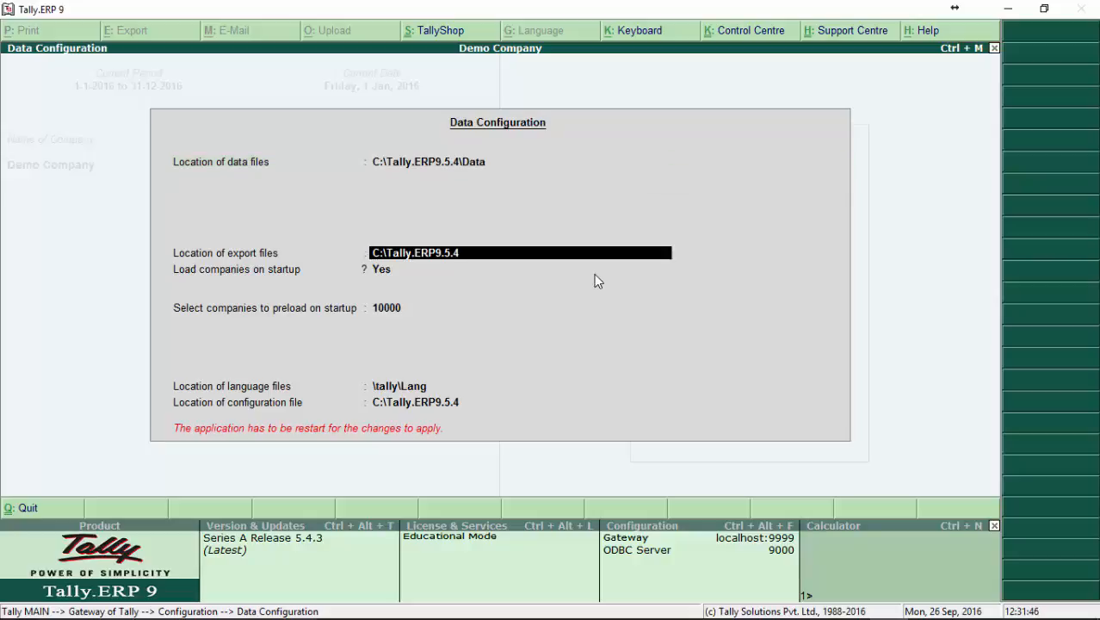
{"action": "key", "text": "Return"}
{"action": "key", "text": "Return"}
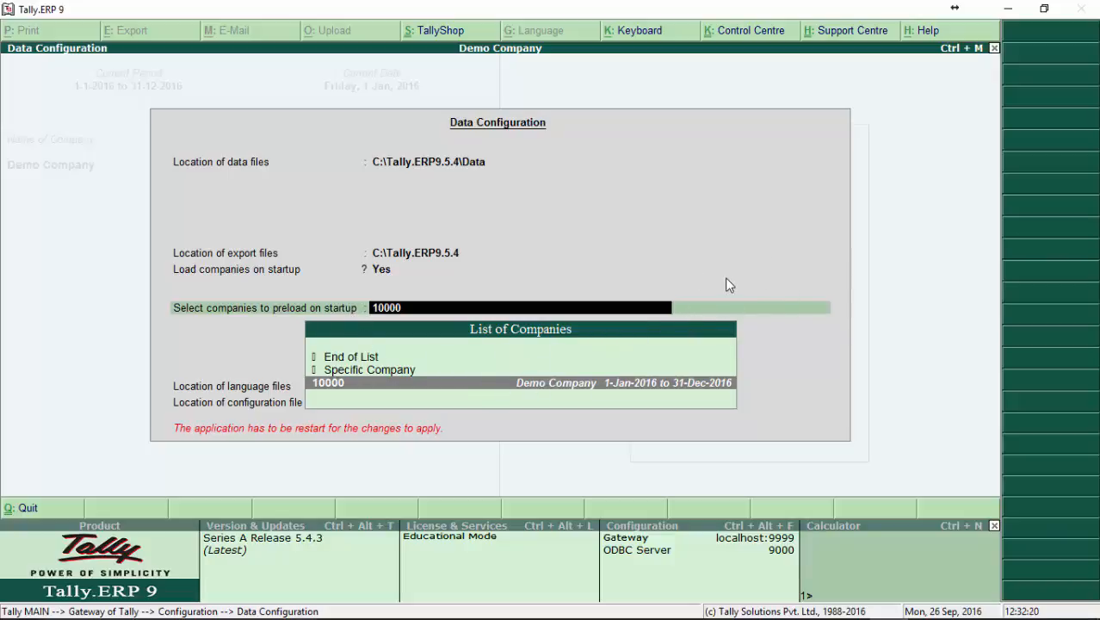
Keep Demo Company as the only company to preload on startup and finish the selection with End of List.
{"action": "key", "text": "Return"}
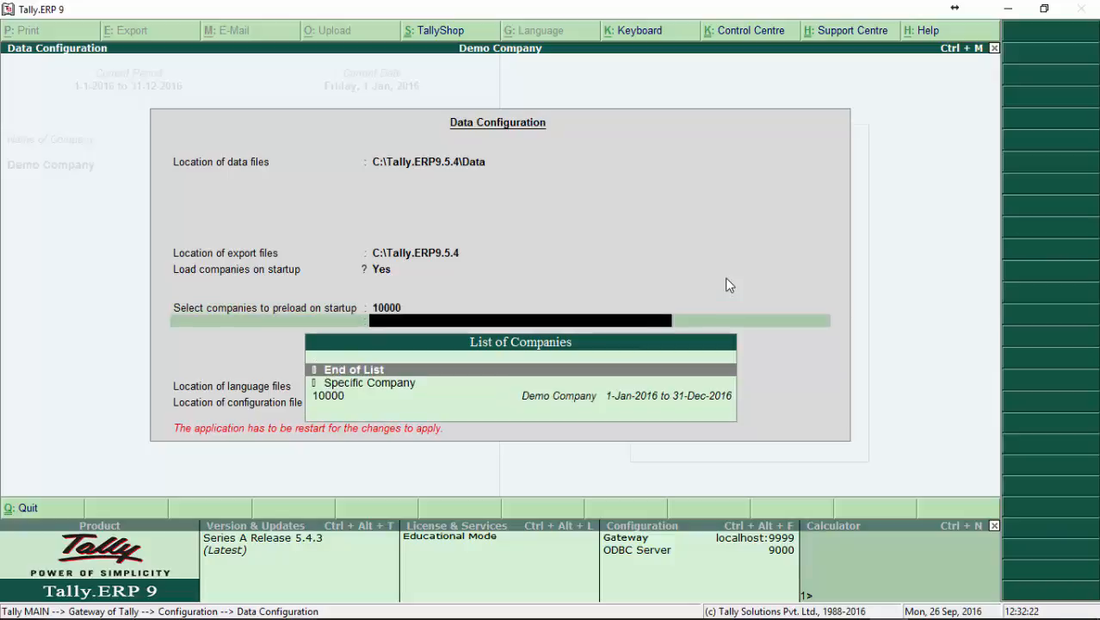
{"action": "key", "text": "Down"}
{"action": "key", "text": "Down"}
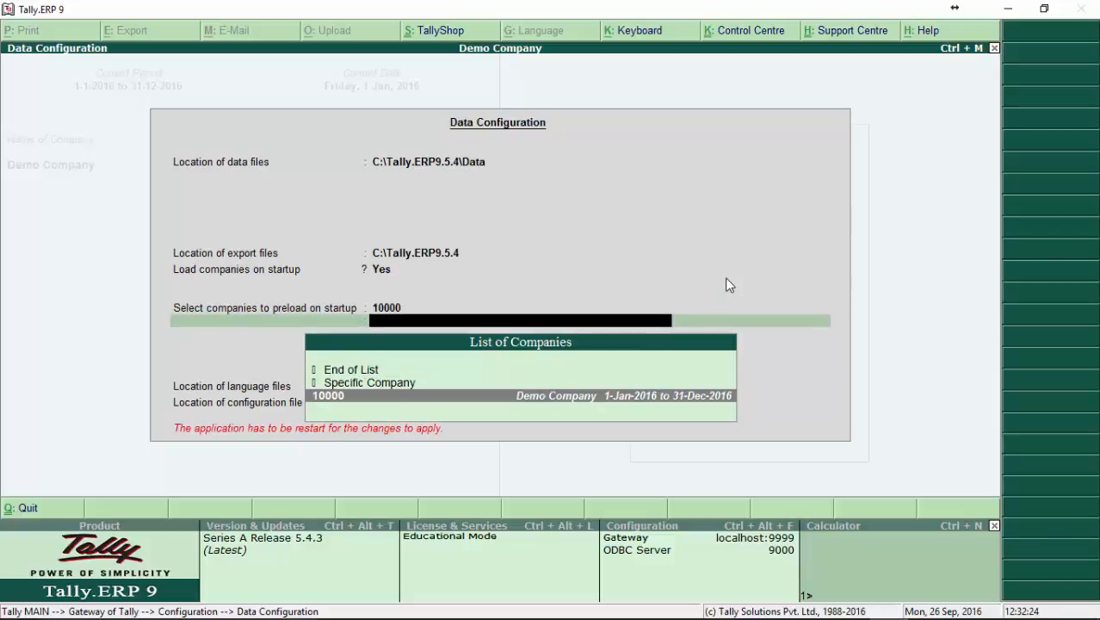
{"action": "key", "text": "Up"}
{"action": "key", "text": "Up"}
{"action": "key", "text": "Down"}
{"action": "key", "text": "Down"}
{"action": "key", "text": "Up"}
{"action": "key", "text": "Up"}
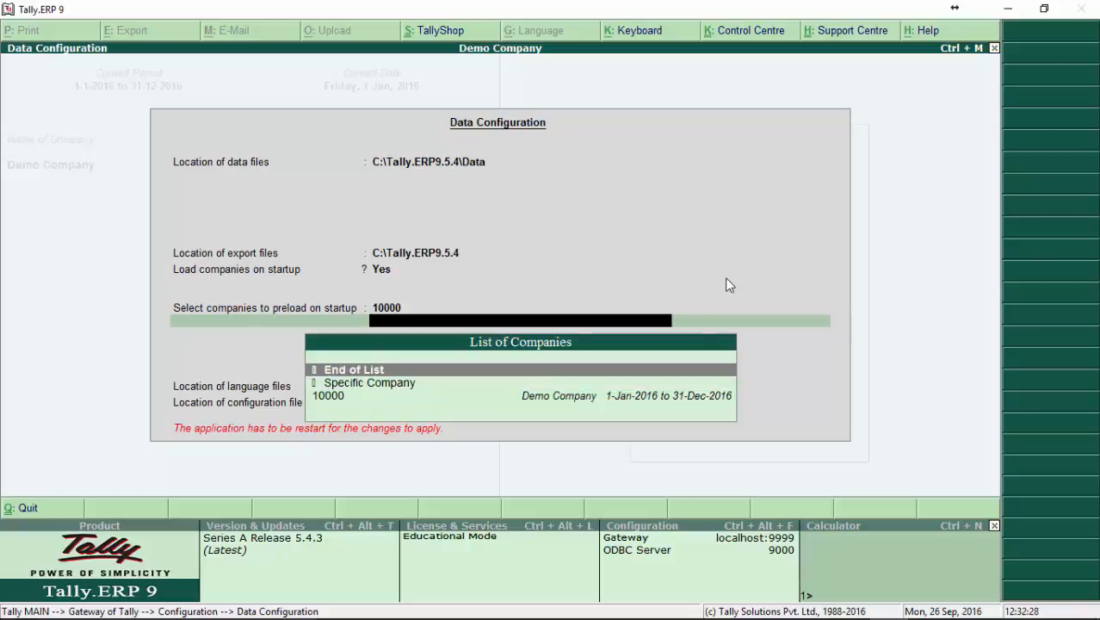
{"action": "key", "text": "Return"}
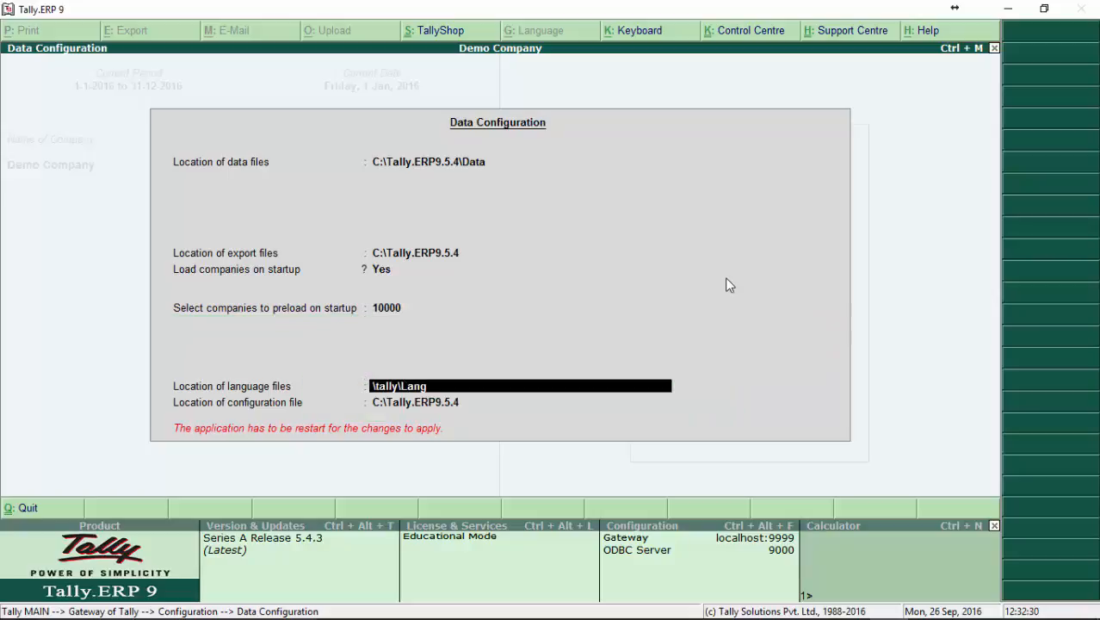
Keep the language and configuration file locations, accept the data configuration, and restart the program to apply it.
{"action": "key", "text": "Return"}
{"action": "key", "text": "Return"}
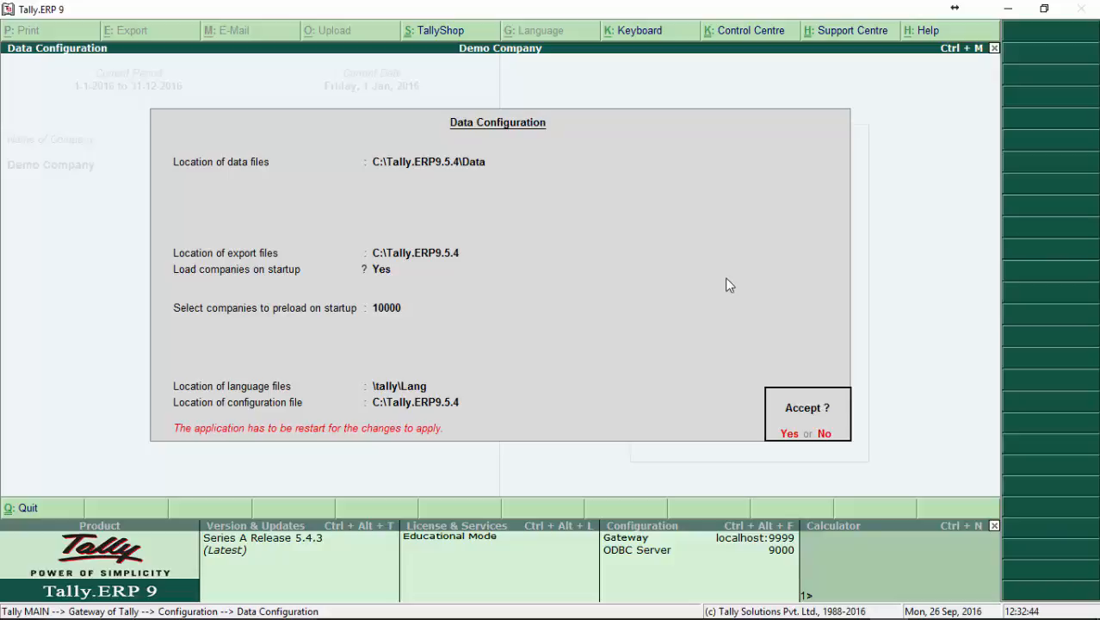
{"action": "key", "text": "y"}
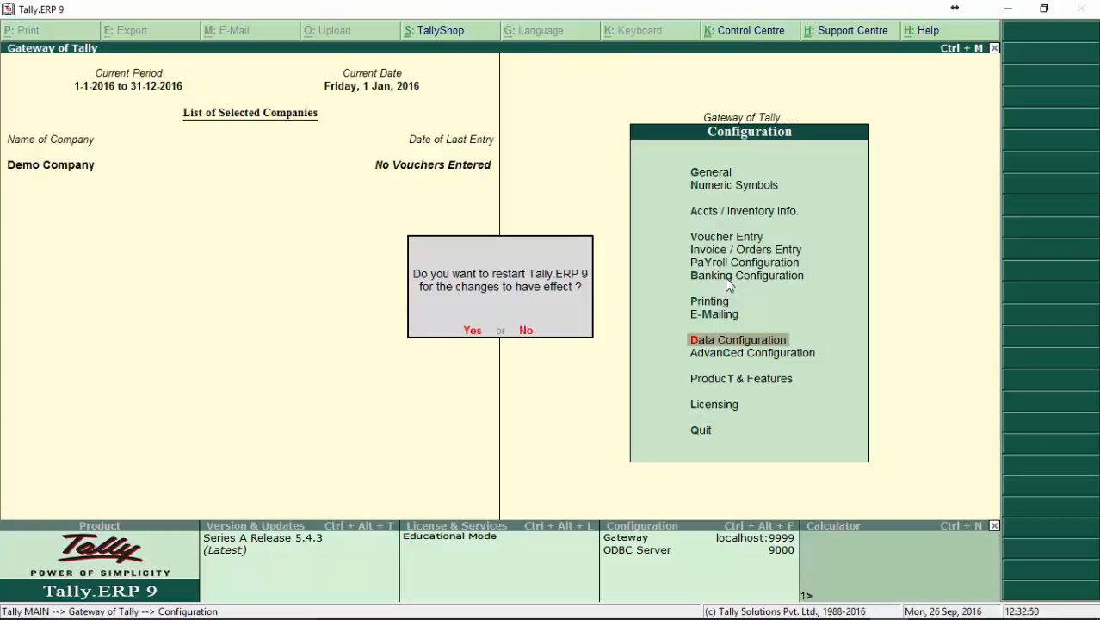
{"action": "key", "text": "n"}
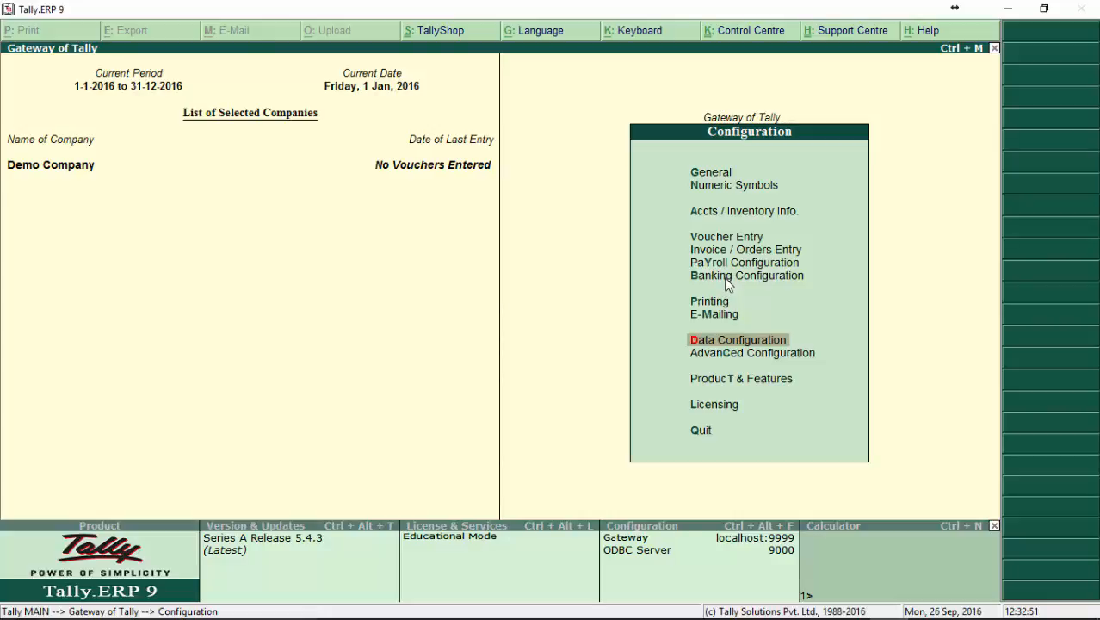
{"action": "key", "text": "l"}
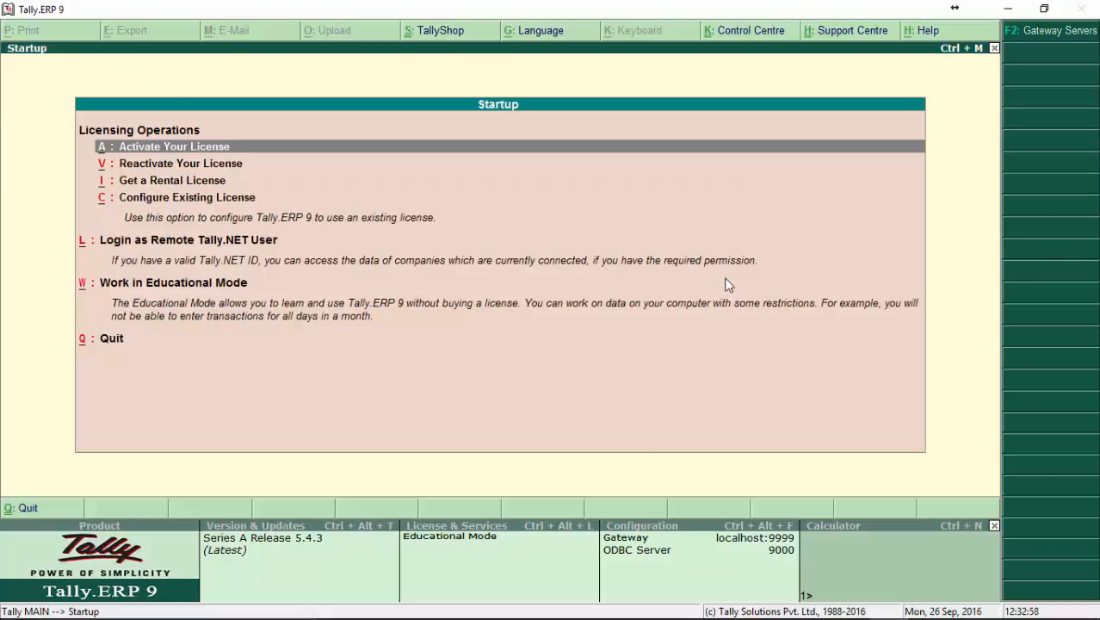
Start the program in Educational Mode using Gold Edition Mode (Unlimited Multi-User).
{"action": "key", "text": "Down"}
{"action": "key", "text": "Down"}
{"action": "key", "text": "Down"}
{"action": "key", "text": "Down"}
{"action": "key", "text": "Down"}
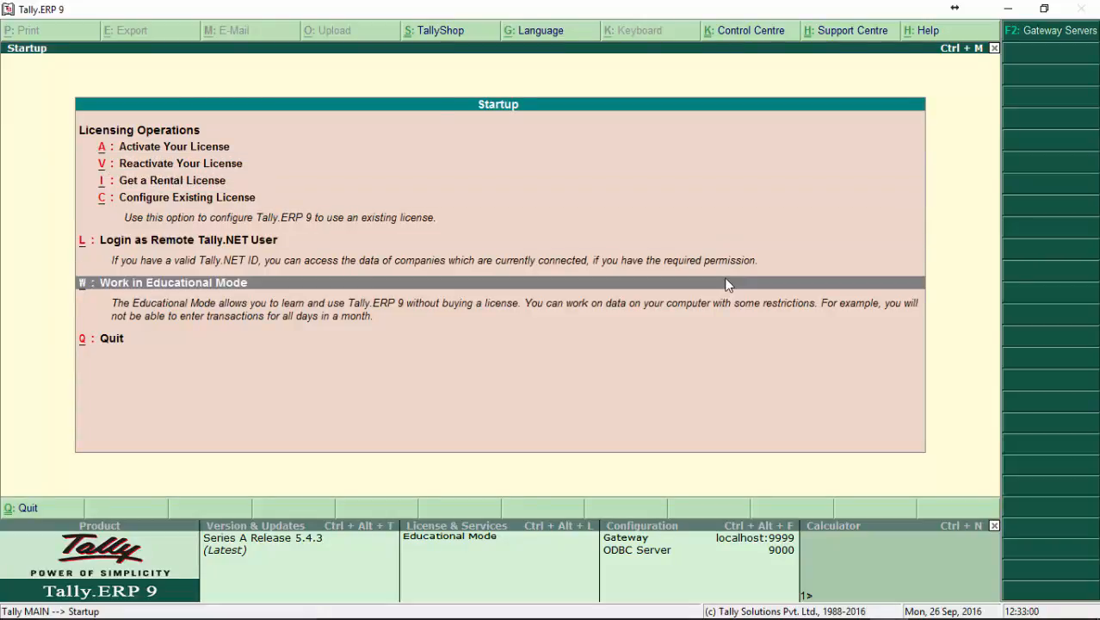
{"action": "key", "text": "Return"}
{"action": "key", "text": "Down"}
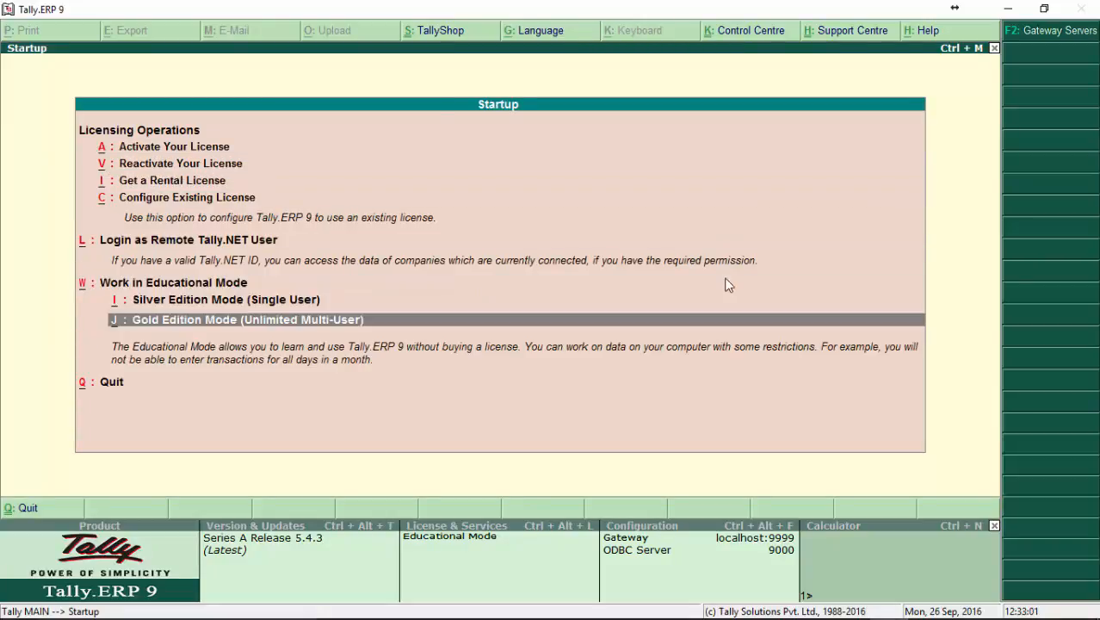
{"action": "key", "text": "Return"}
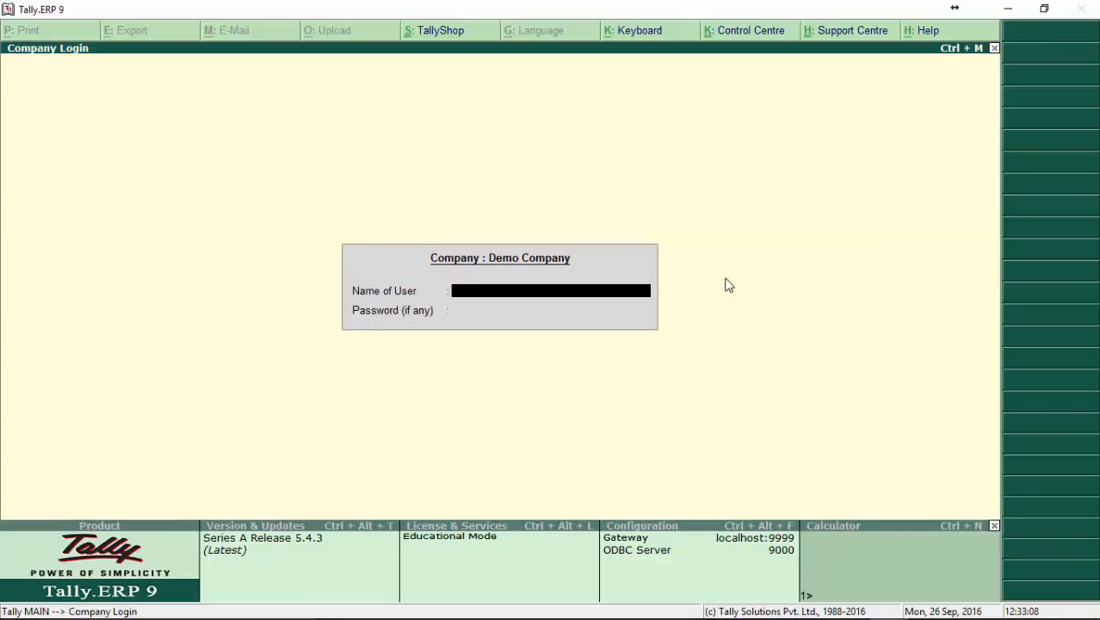
Log in to the preloaded Demo Company with the user name admin and the account password.
{"action": "type", "text": "admin"}
{"action": "key", "text": "Return"}
{"action": "type", "text": "****"}
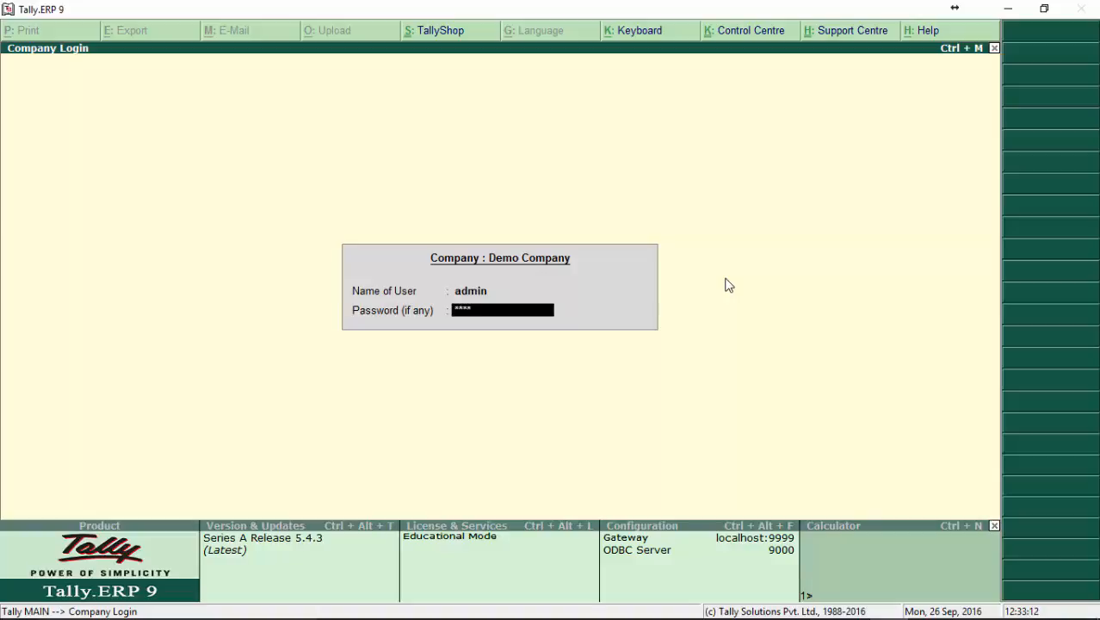
{"action": "key", "text": "Return"}
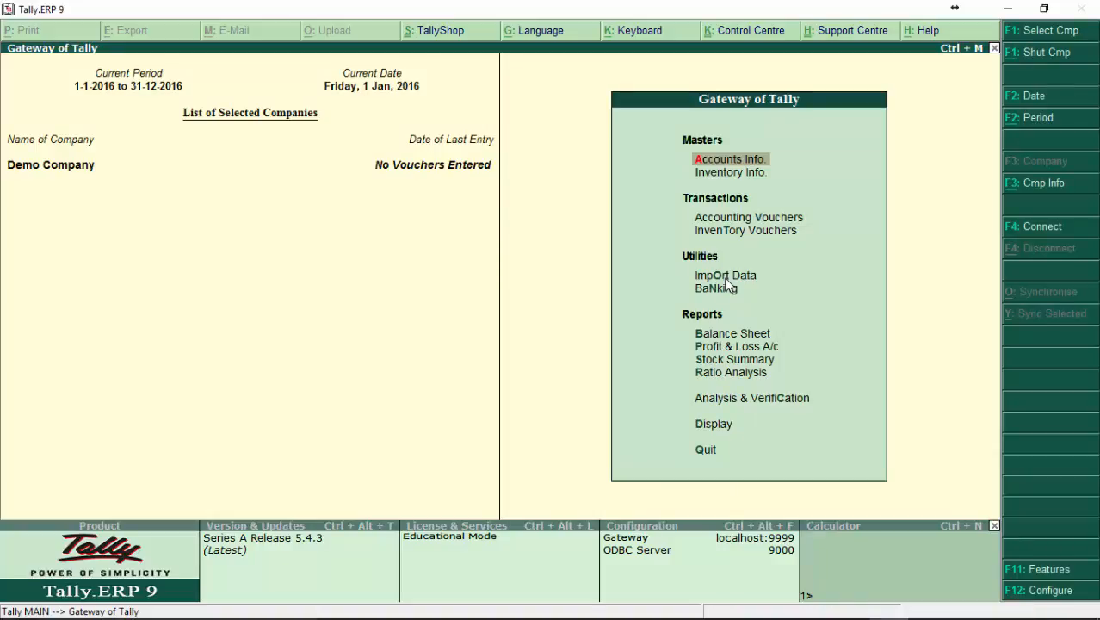